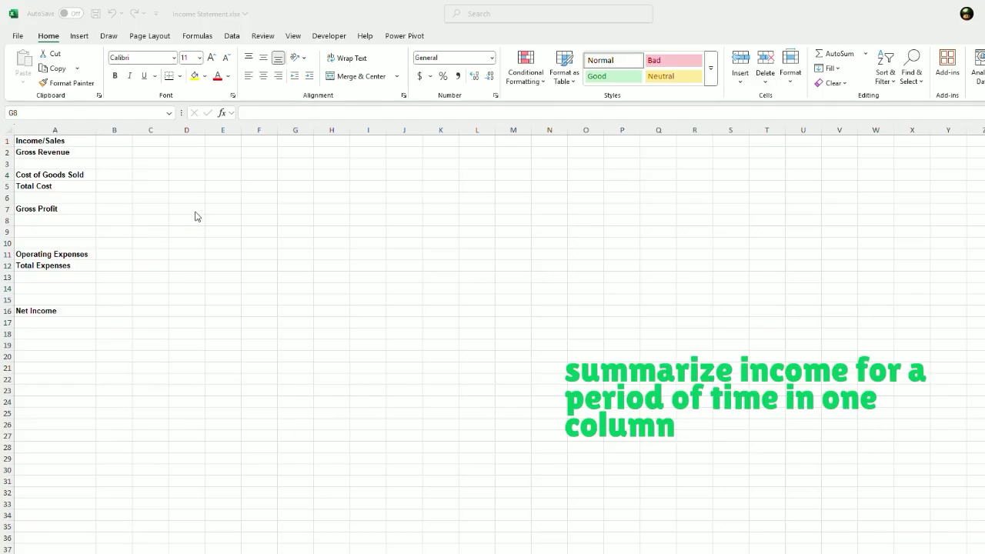
Switch to the Excel window with the Income Statement.xlsx workbook
key("alt+Tab")
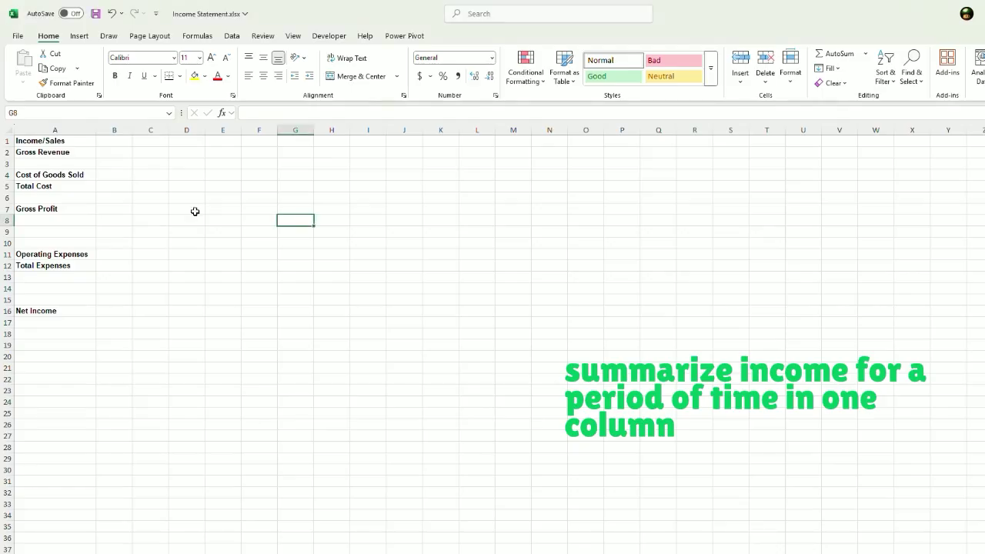
Insert a row above Income/Sales and enter the MY COMPANY title in A1
left_click(8, 141)
right_click(9, 141)
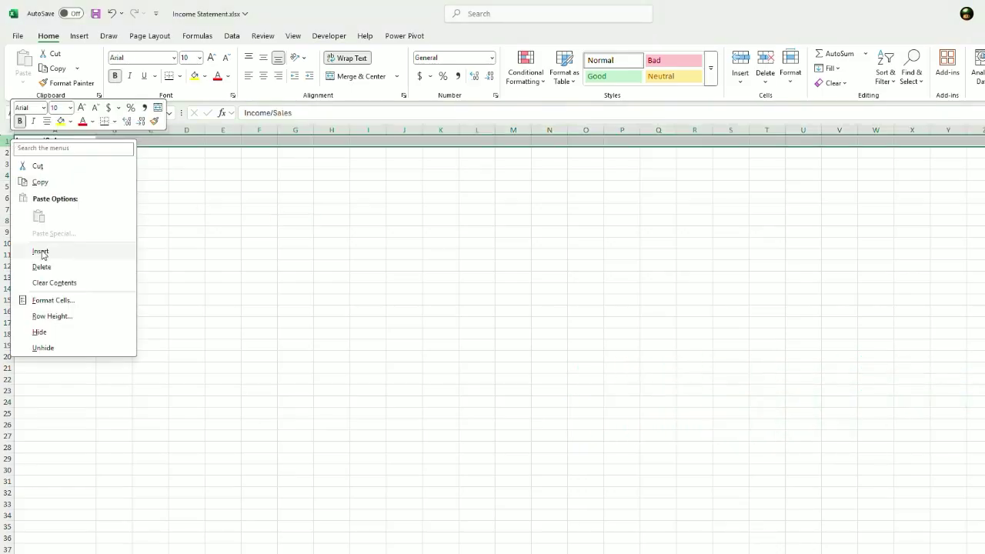
left_click(40, 252)
left_click(220, 253)
left_click(66, 136)
type("M")
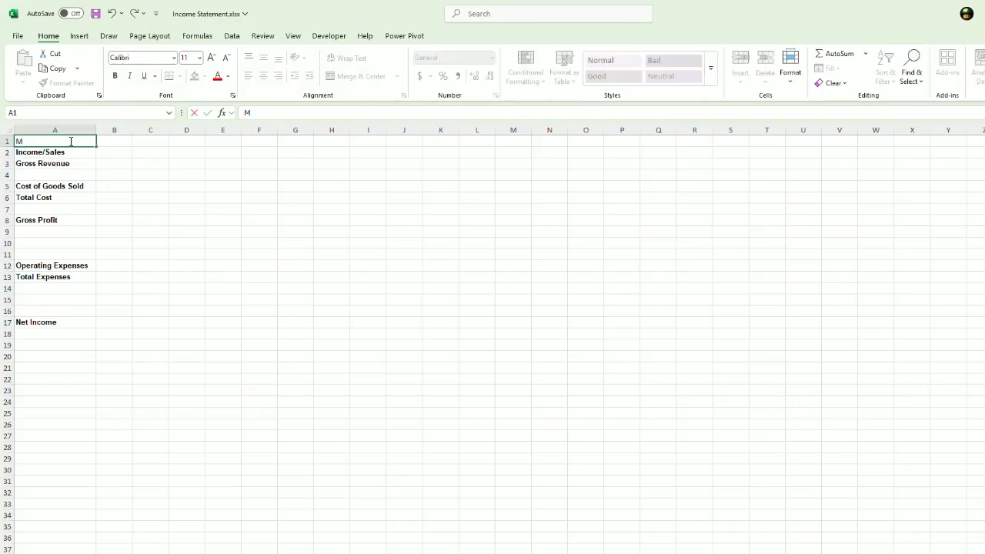
type("Y COMPANY")
left_click(189, 206)
Insert another row and enter '2024 INCOME STATEMENT' as the subtitle in A2
left_click(8, 152)
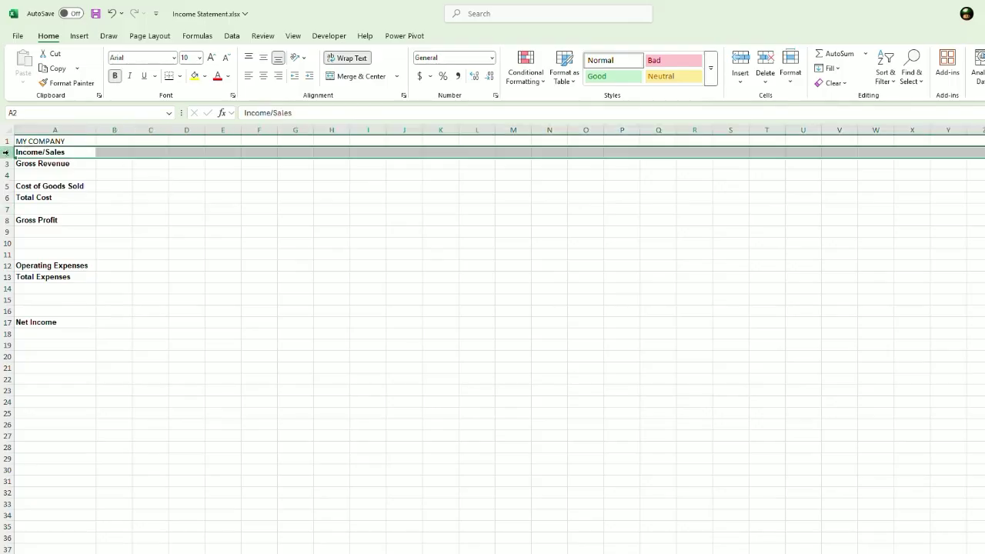
right_click(9, 151)
left_click(61, 264)
left_click(73, 152)
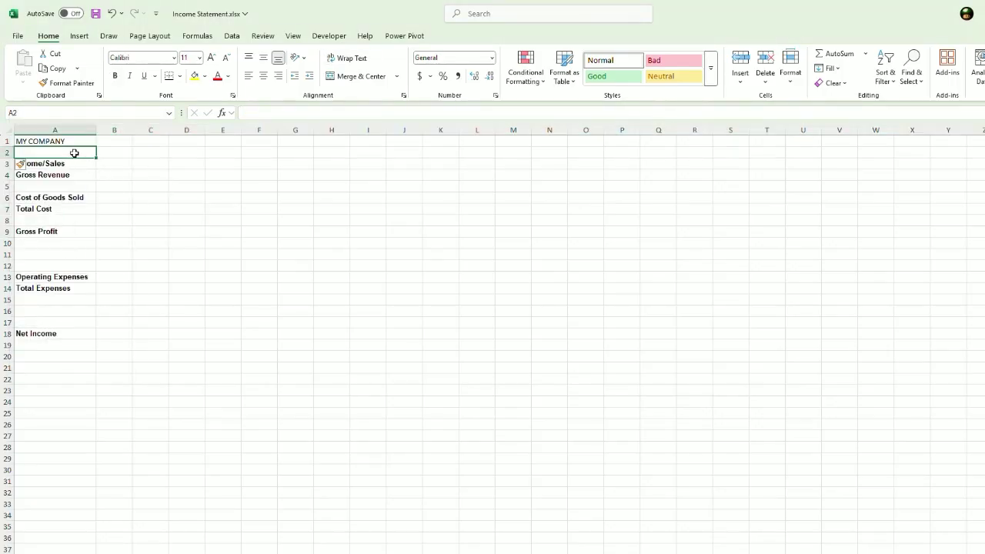
type("2024 IN")
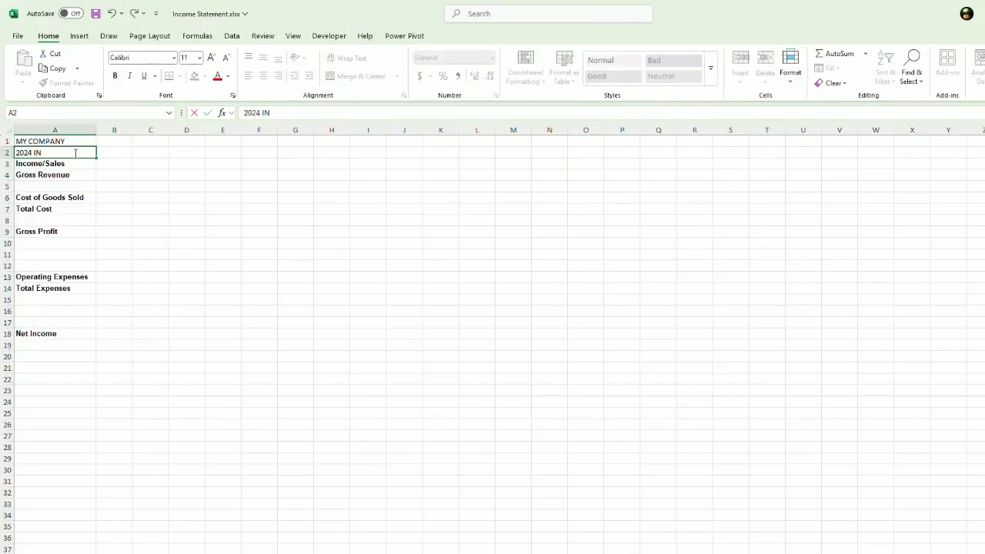
type("COME STATEMENT")
left_click(186, 254)
Make the MY COMPANY title bold at 24 pt and enlarge the subtitle
left_click(49, 141)
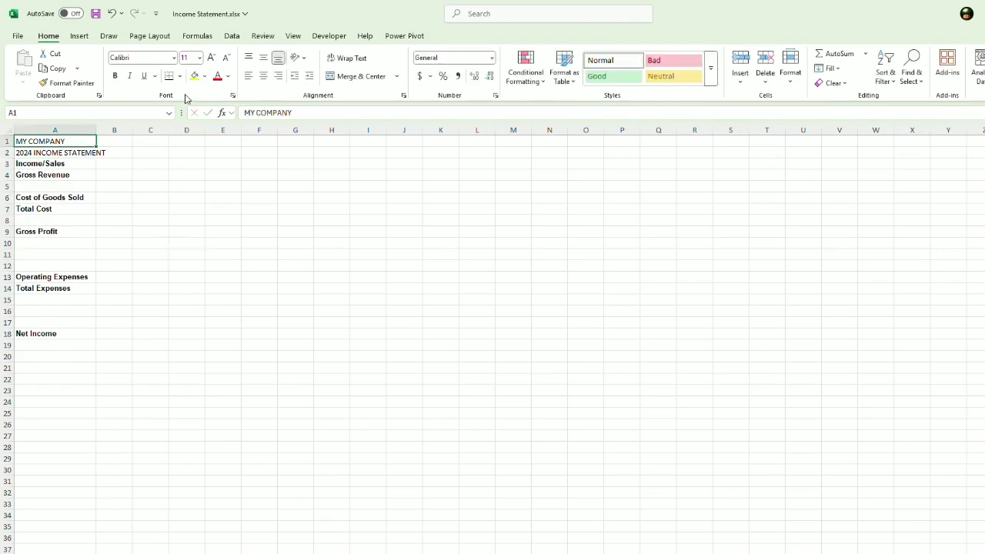
left_click(213, 57)
left_click(212, 57)
left_click(212, 58)
left_click(212, 58)
left_click(212, 58)
left_click(212, 58)
left_click(212, 57)
left_click(115, 77)
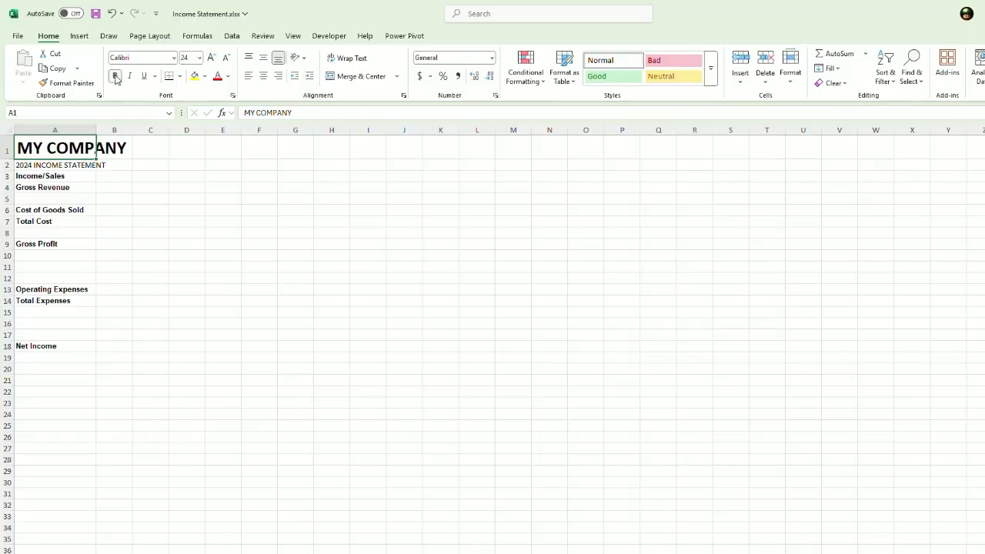
key("Down")
left_click(212, 58)
left_click(213, 58)
Add a blank spacer row under the subtitle and hide the sheet gridlines
left_click(187, 256)
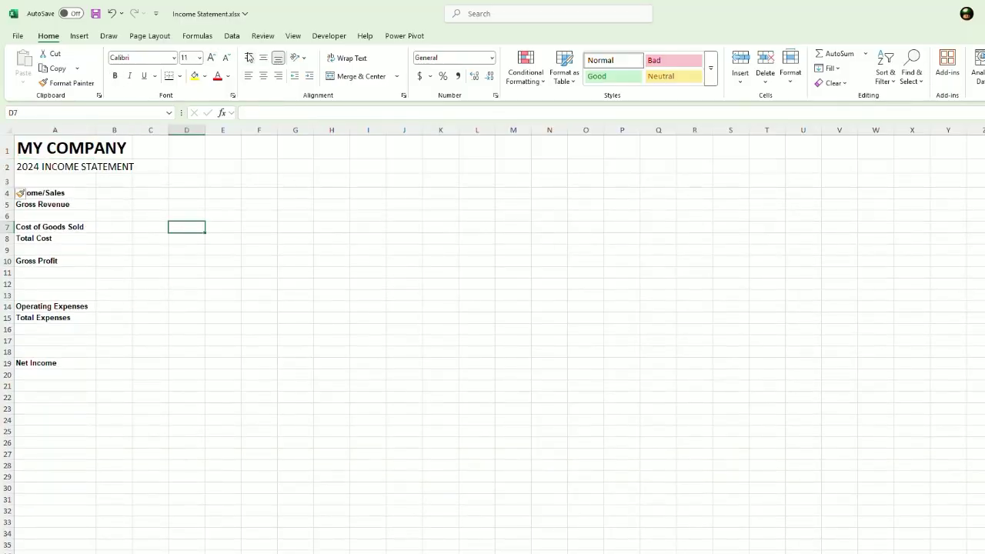
left_click(293, 37)
left_click(336, 69)
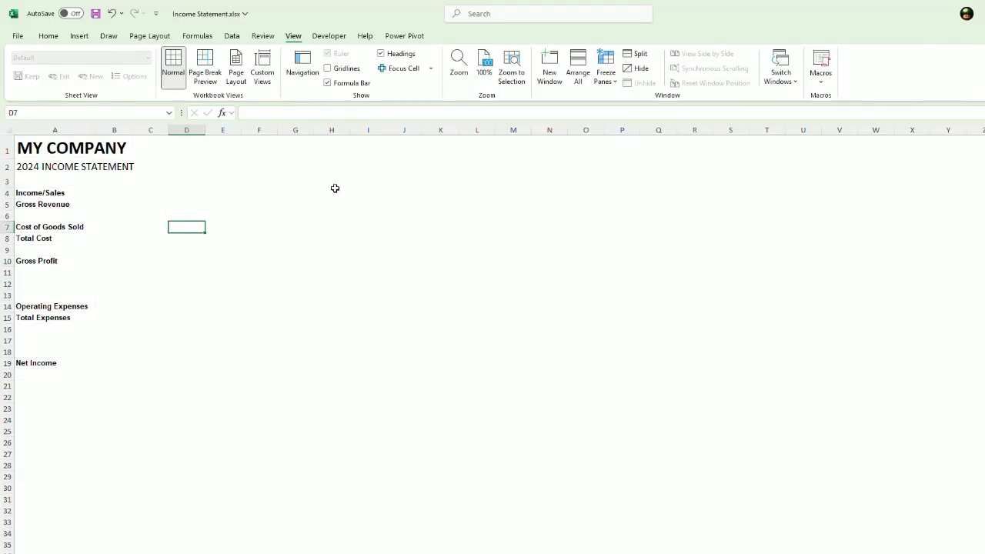
left_click(76, 191)
Widen column A and insert empty rows above Gross Revenue for the products
left_click_drag(94, 128, 101, 130)
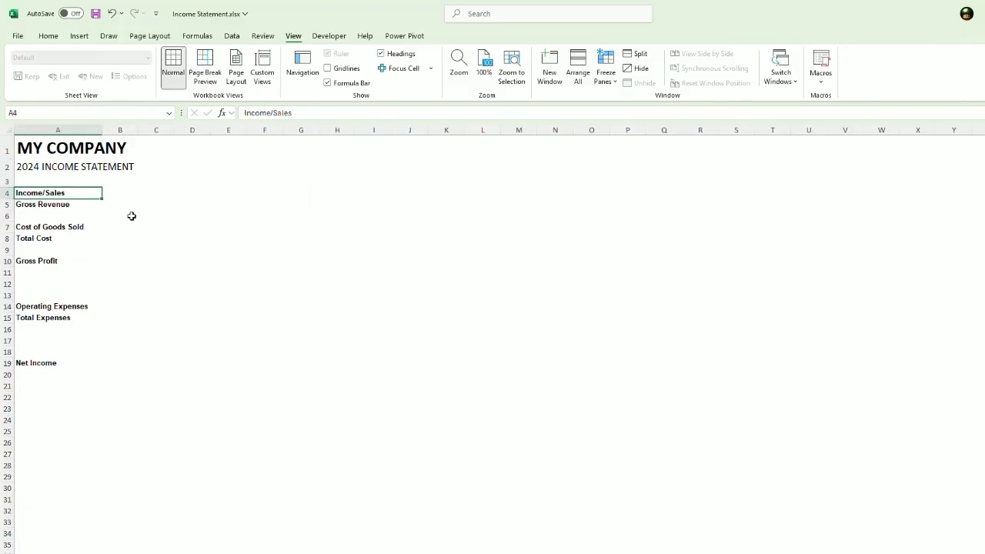
left_click(131, 215)
left_click_drag(49, 193, 152, 192)
right_click(7, 204)
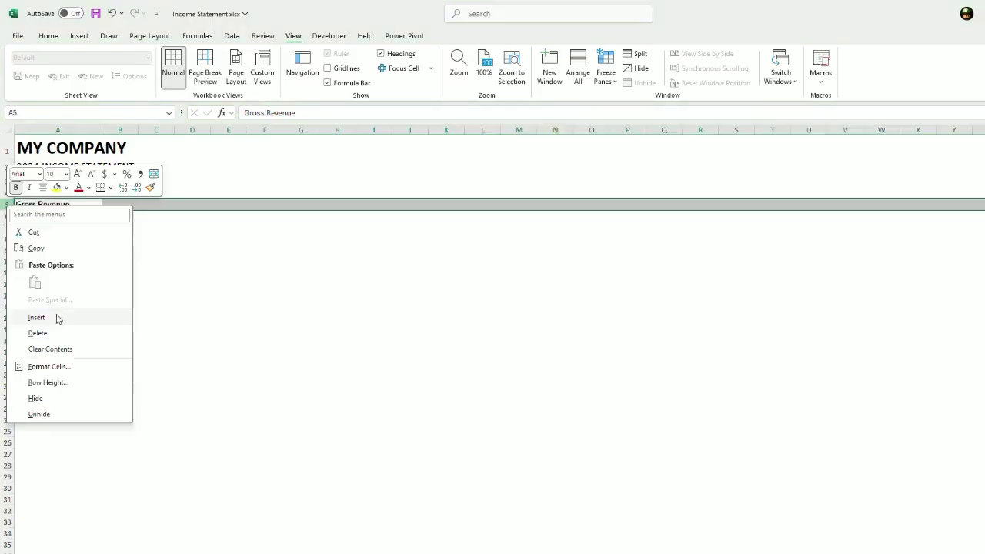
left_click(54, 318)
right_click(7, 203)
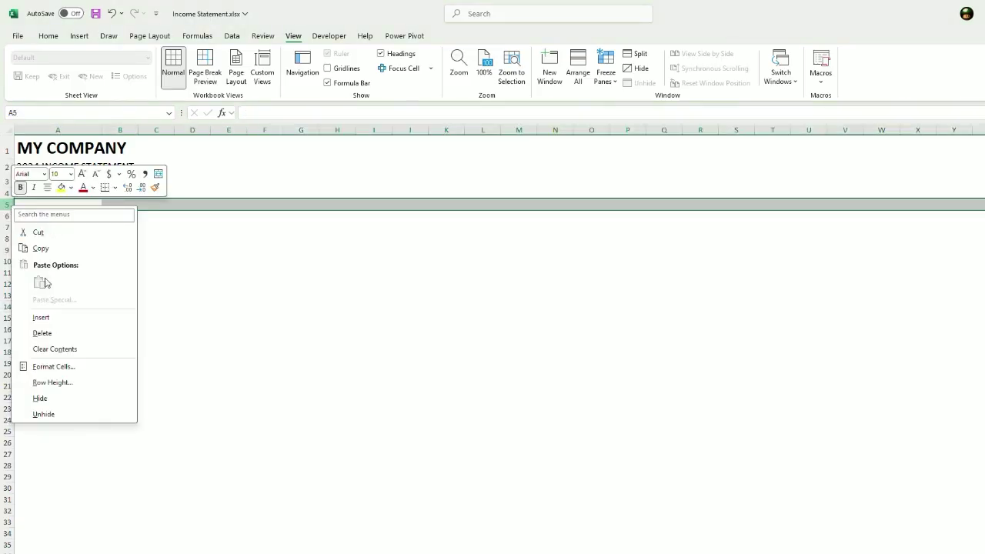
left_click(50, 317)
key("F4")
key("F4")
key("F4")
key("F4")
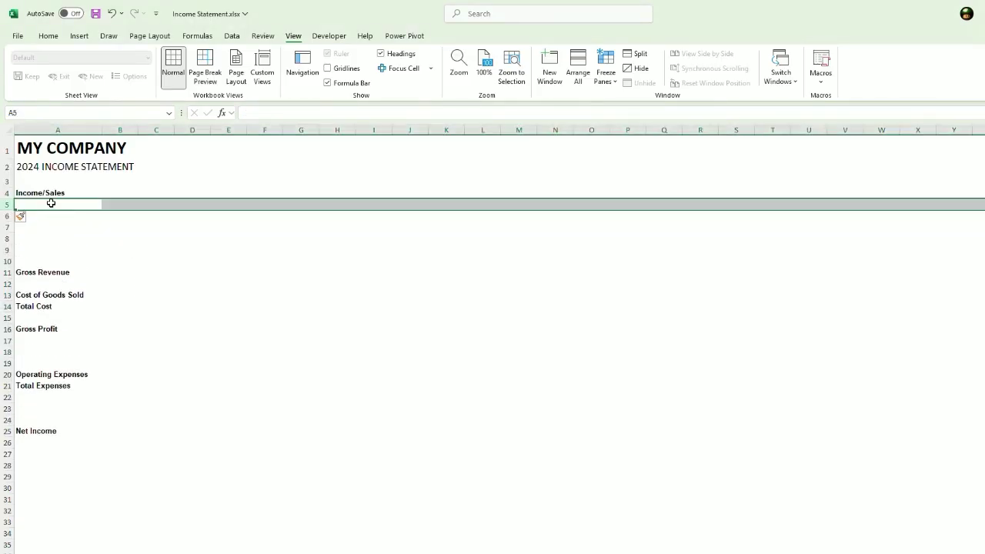
Enter Product 1 in A5 and fill down to Product 5
left_click(51, 204)
type("Pr")
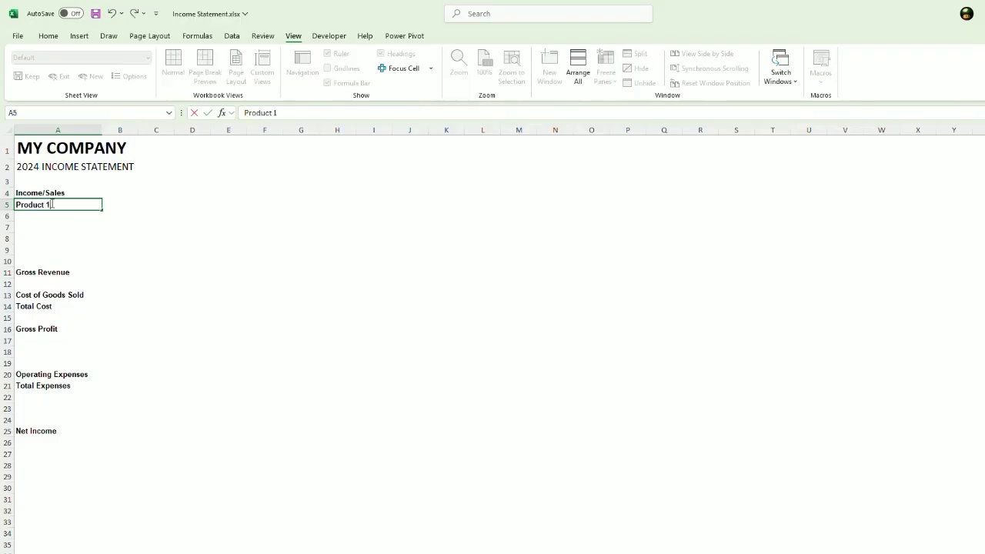
type("oduct 1")
key("Return")
left_click(48, 204)
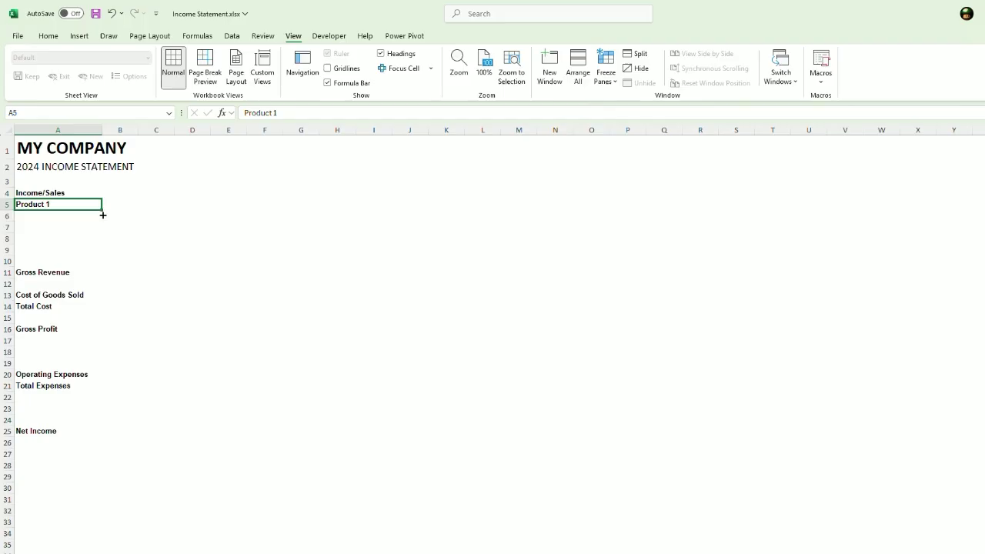
left_click_drag(102, 215, 111, 252)
Add a 2024 year heading in B4, left-align column B and widen it
left_click(127, 192)
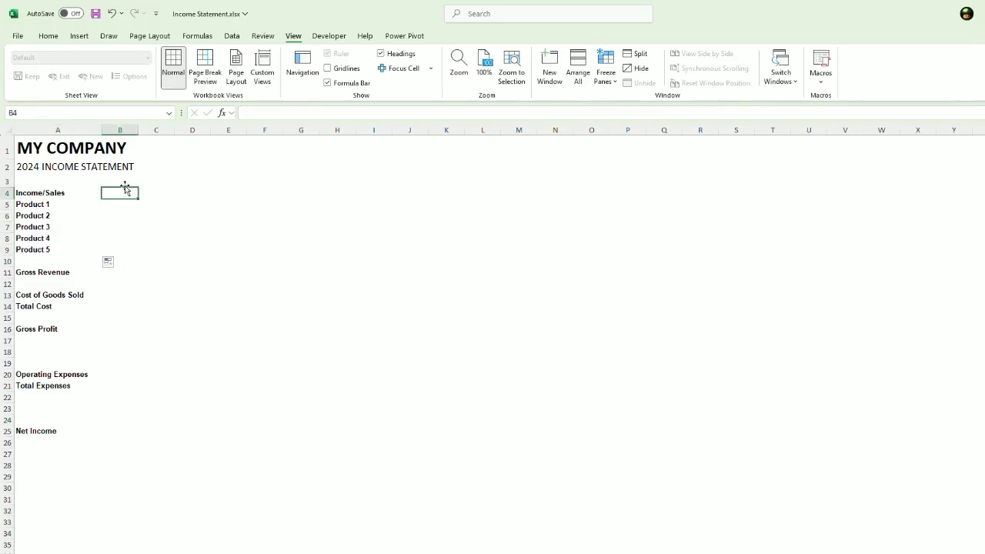
key("F4")
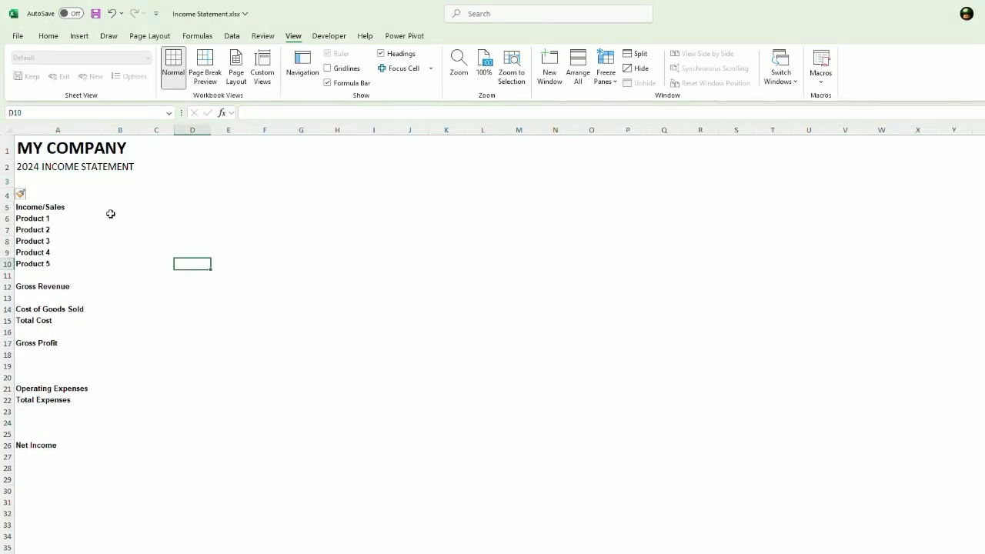
left_click(131, 196)
type("2024")
left_click(119, 129)
left_click(48, 36)
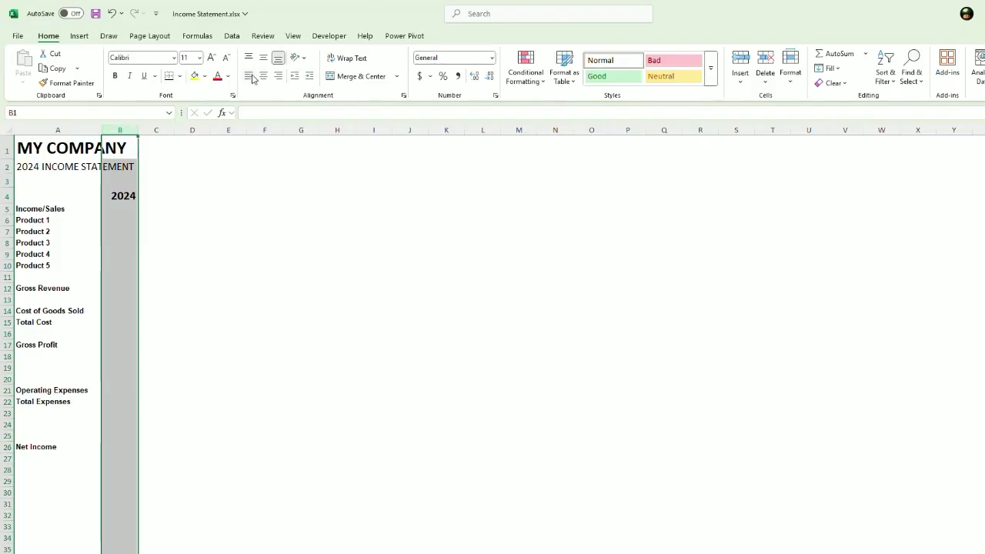
left_click(248, 76)
left_click(250, 206)
left_click_drag(138, 129, 163, 130)
Enlarge the font of the Income/Sales label
left_click(63, 219)
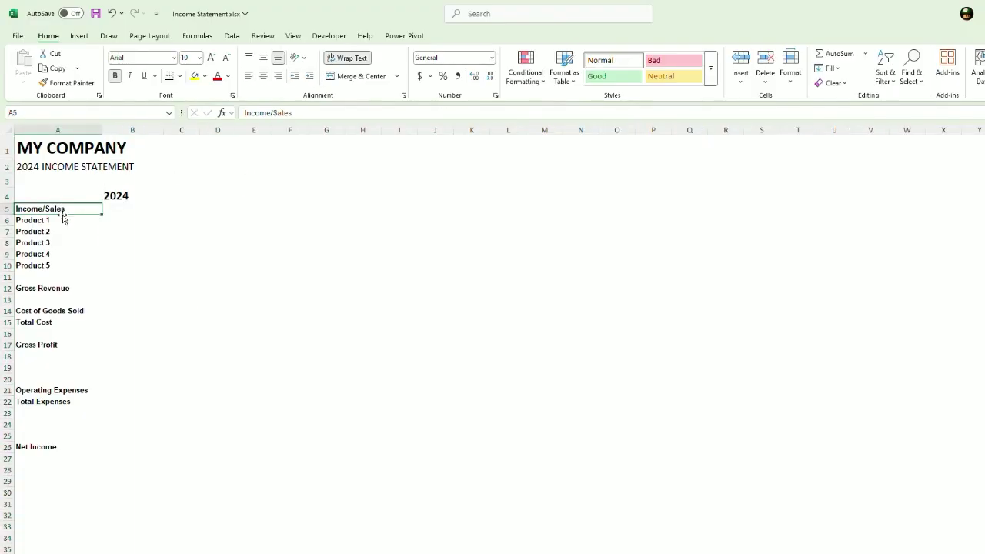
left_click(114, 221)
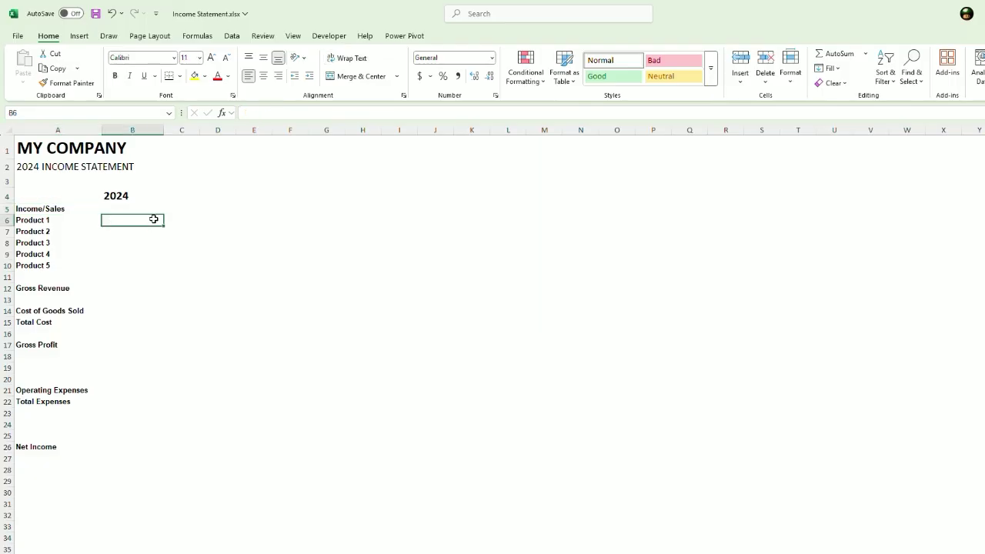
left_click(59, 213)
left_click(212, 58)
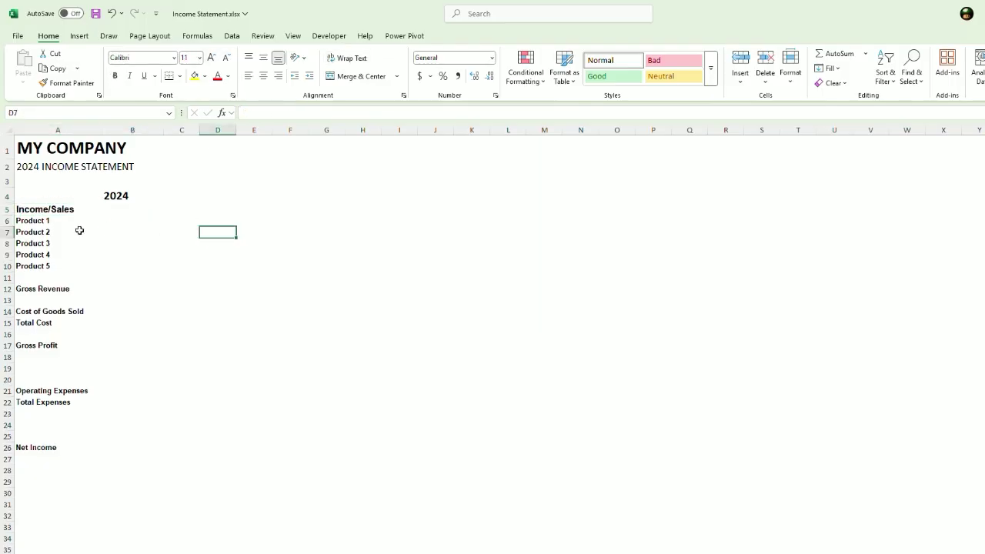
Paste the five product revenue values into B6 and format them as currency with 0 decimals
left_click(115, 221)
key("ctrl+v")
right_click(128, 254)
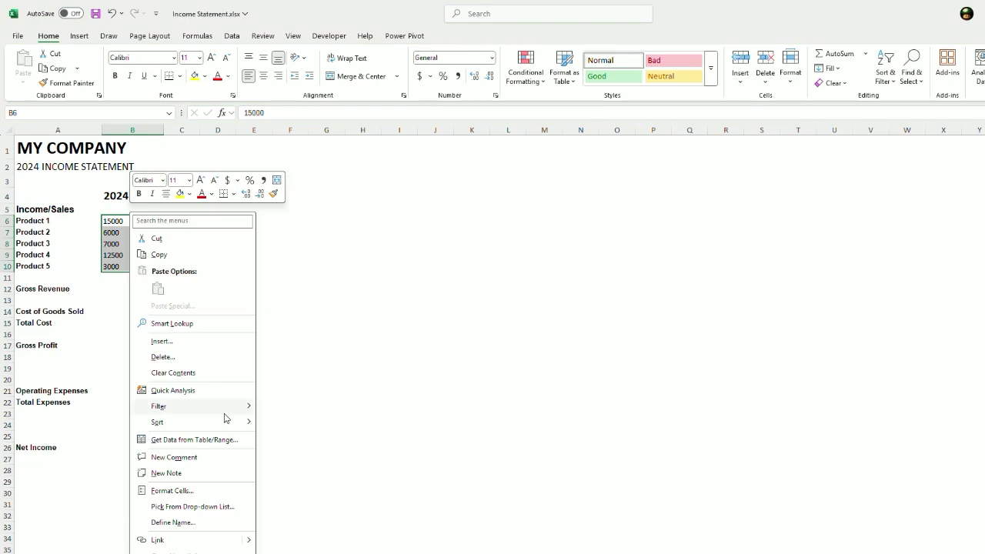
left_click(185, 493)
left_click(69, 375)
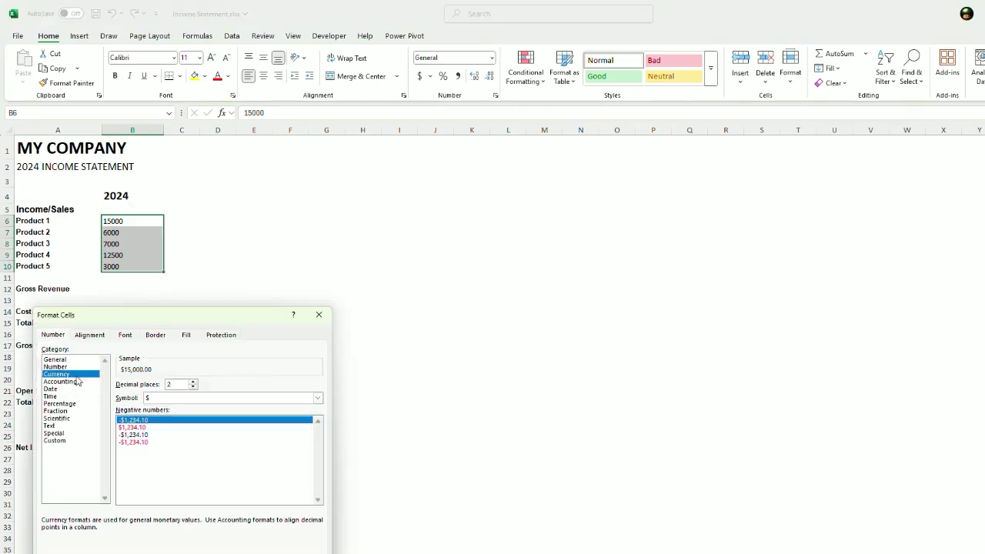
left_click(193, 386)
left_click(193, 386)
key("Return")
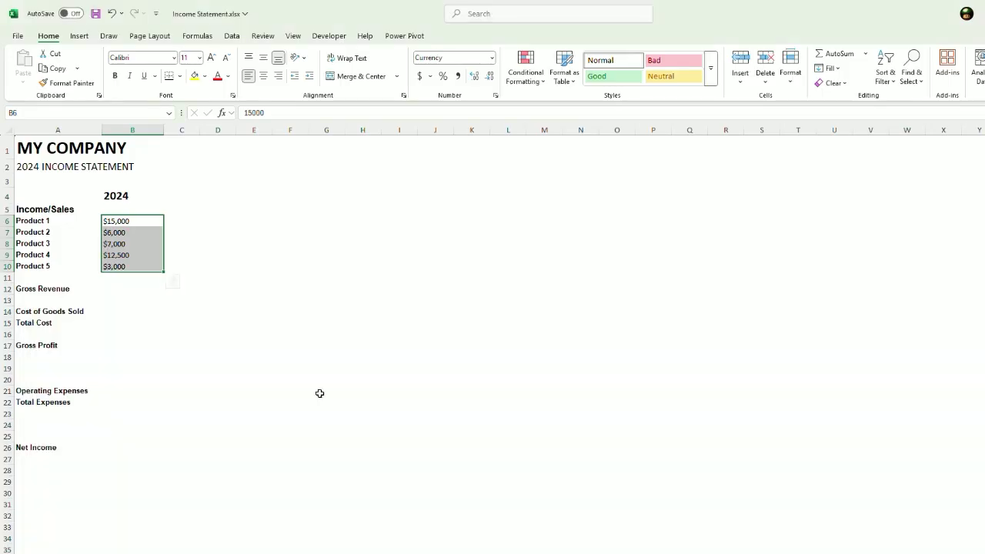
Total the product revenues with =SUM(B6:B10) in B12
left_click(115, 288)
type("=sum(")
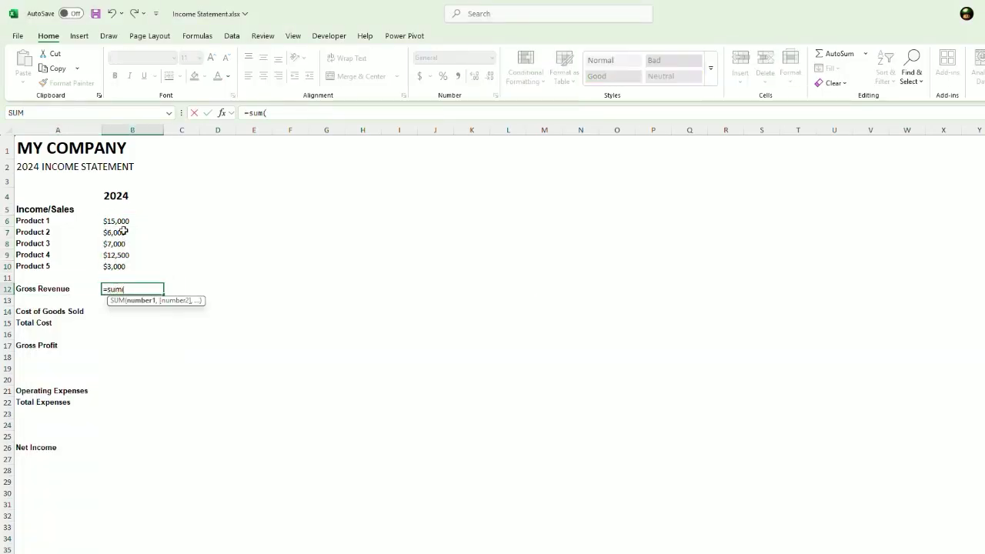
left_click_drag(119, 221, 125, 266)
key("Return")
left_click(113, 289)
Bold the Gross Revenue label and $43,500 total, then review the revenue block
left_click_drag(66, 288, 119, 290)
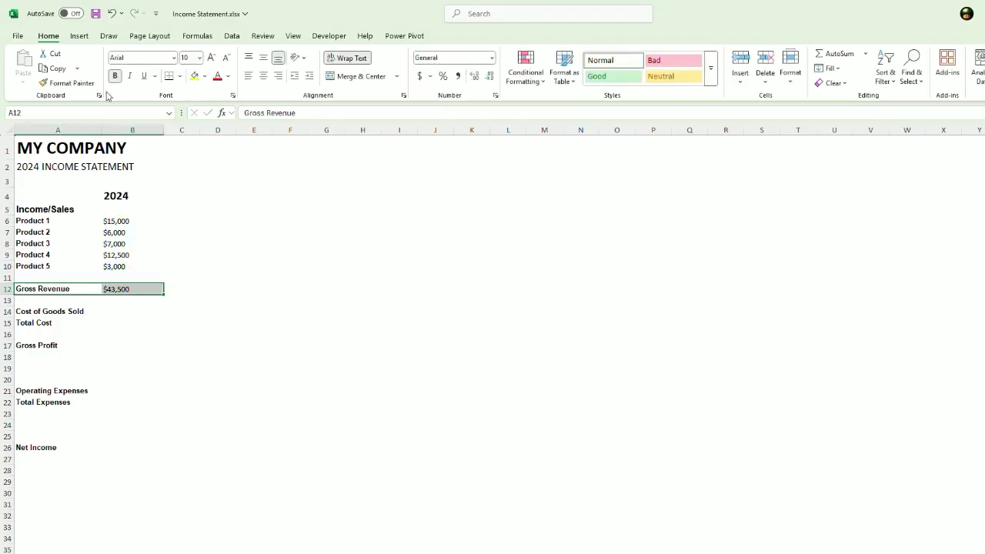
left_click(115, 75)
left_click(114, 75)
left_click_drag(285, 436, 281, 427)
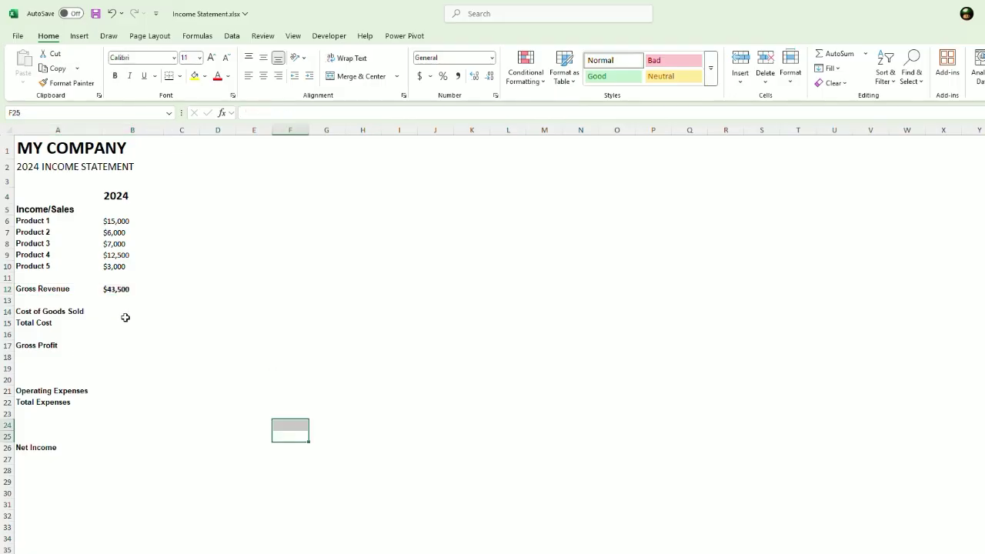
left_click_drag(43, 210, 119, 288)
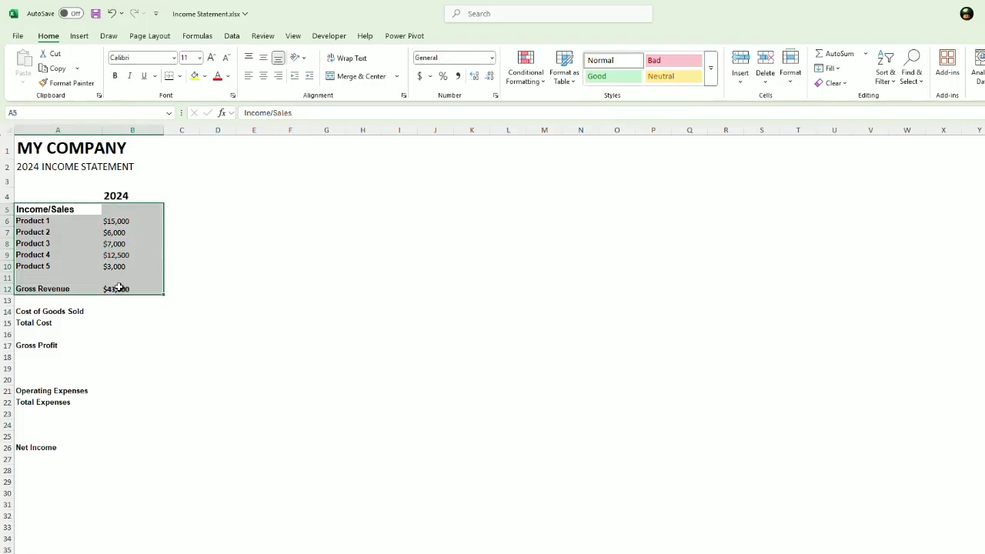
left_click(130, 349)
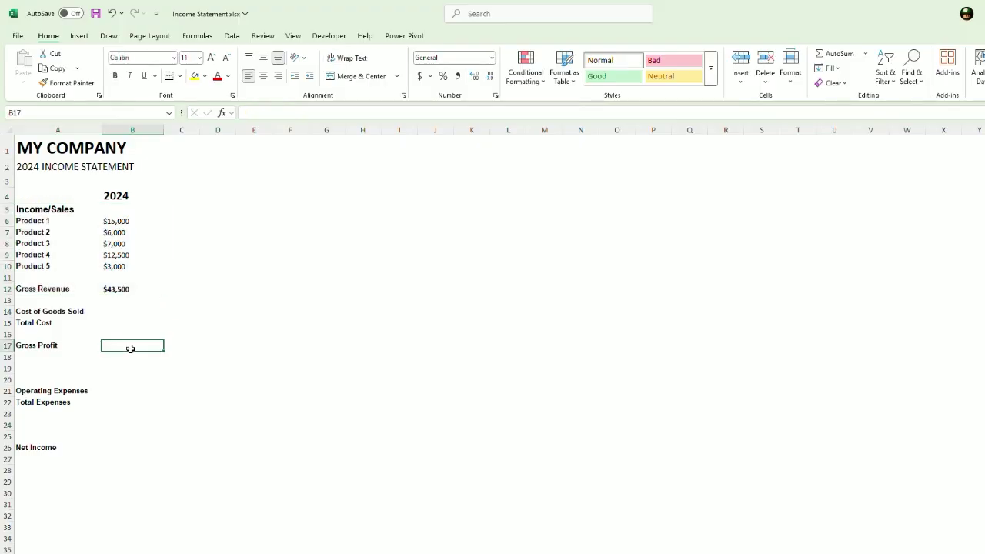
Insert five rows at row 15 and paste copies of product rows 6–10 there
left_click(8, 322)
key("ctrl+shift+plus")
key("ctrl+shift+plus")
key("ctrl+shift+plus")
key("ctrl+shift+plus")
key("ctrl+shift+plus")
left_click(176, 416)
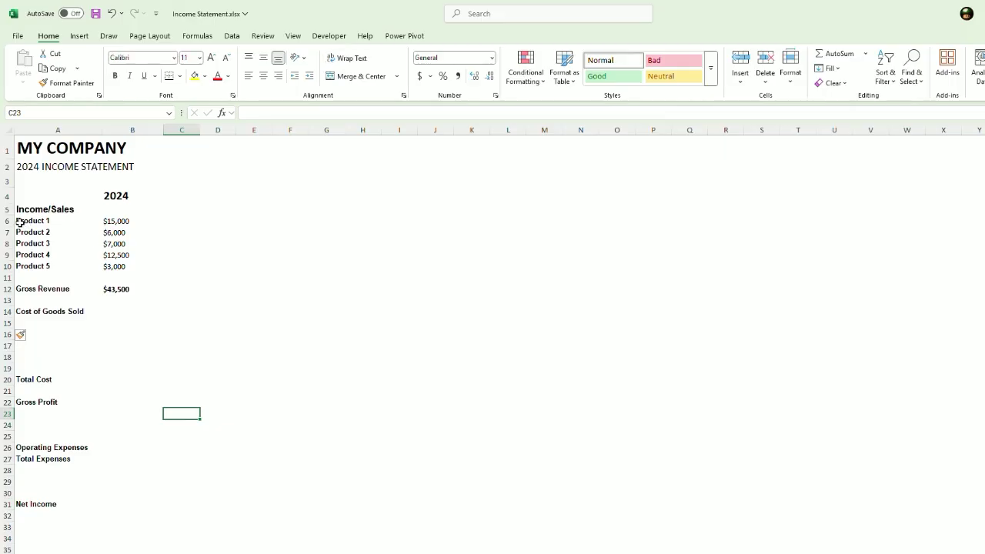
left_click_drag(7, 221, 10, 266)
key("ctrl+c")
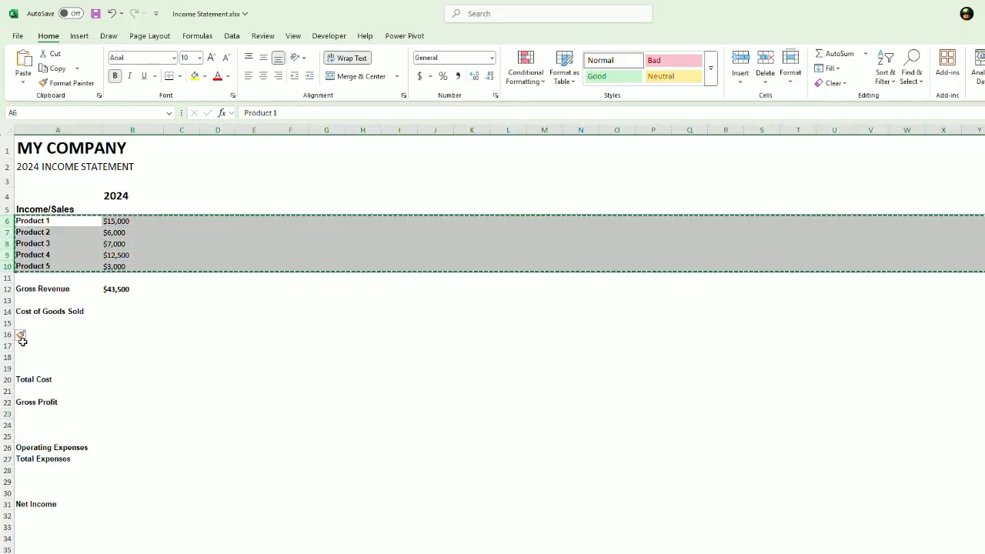
left_click(7, 323)
key("ctrl+v")
left_click(151, 367)
key("Escape")
Relabel the pasted rows as Packaging, Shipping, Cost 3, Cost 4 and Cost 5
left_click(122, 324)
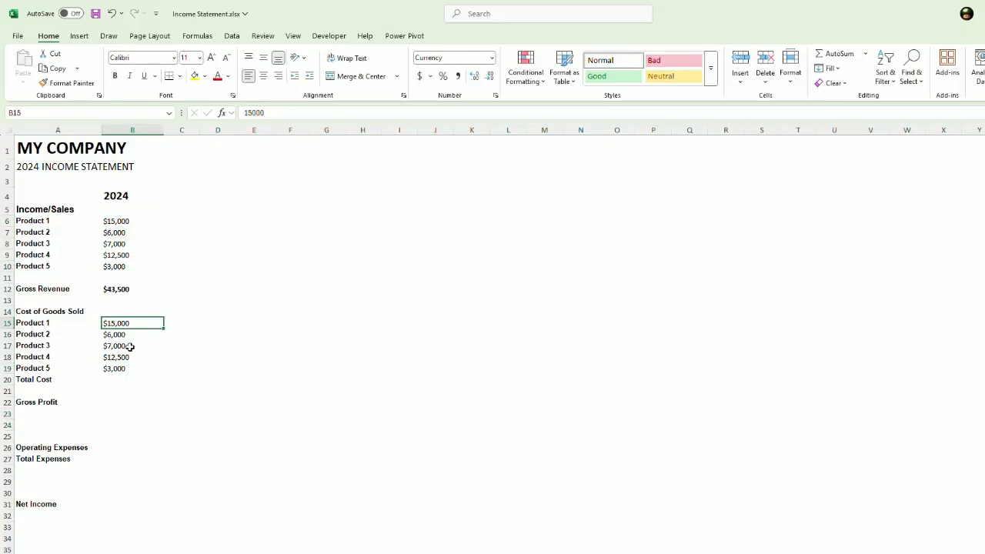
left_click(50, 324)
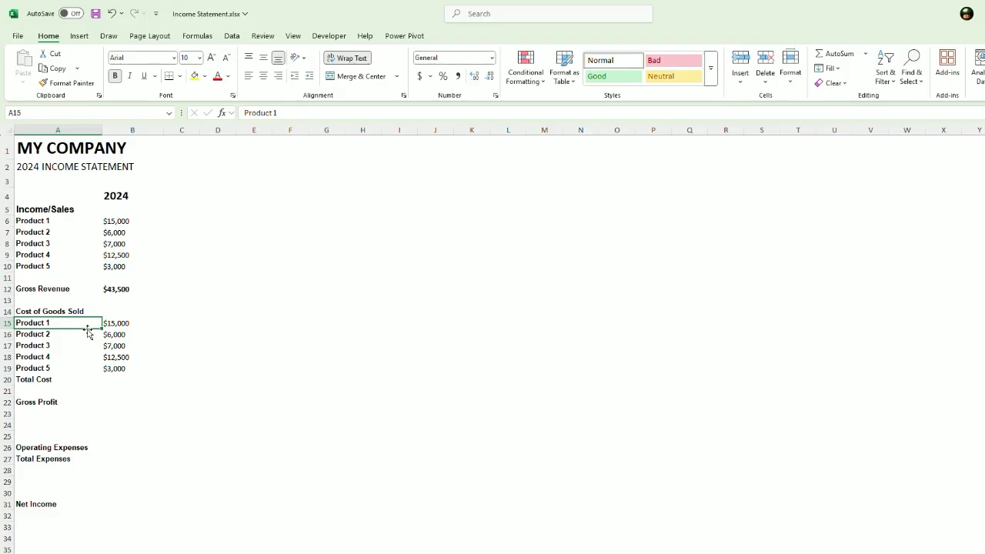
type("Pa")
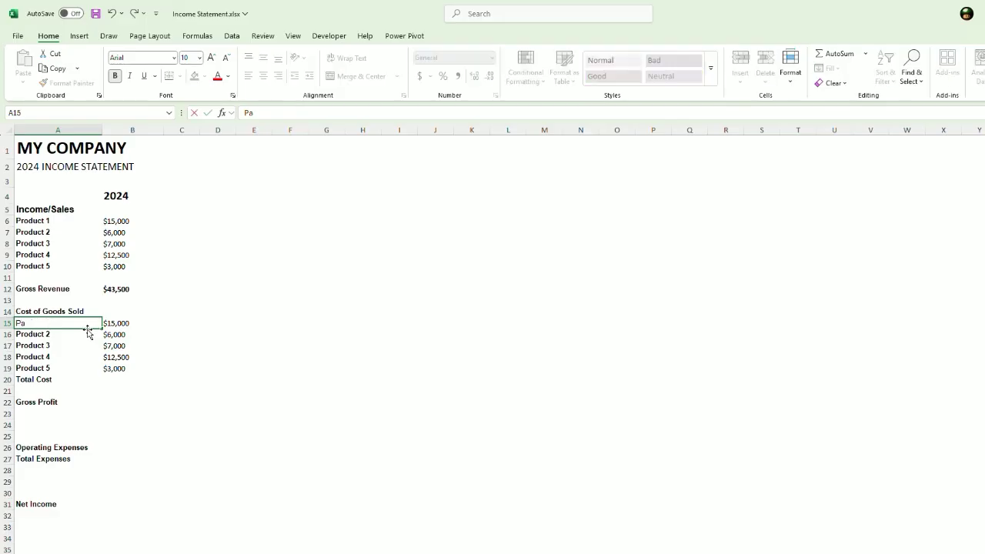
type("ckaging")
key("Return")
type("Shipping")
key("Return")
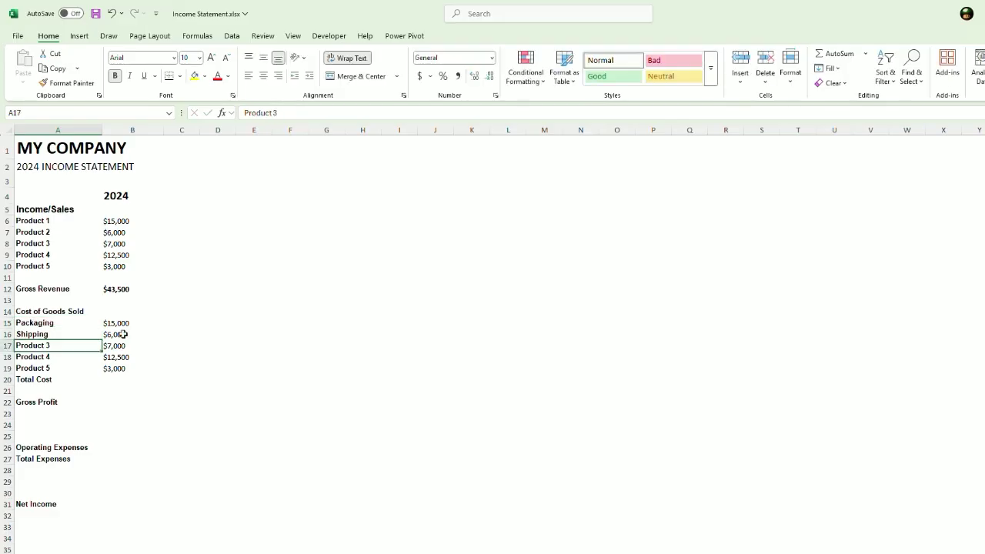
key("Right")
key("Right")
left_click(44, 348)
type("Cost 3")
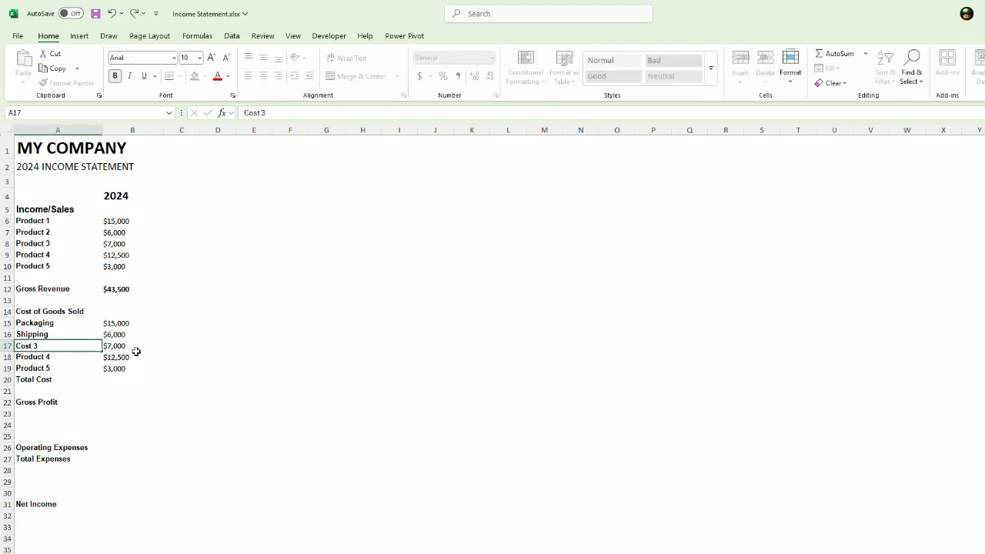
key("ctrl+Return")
left_click_drag(102, 351, 104, 372)
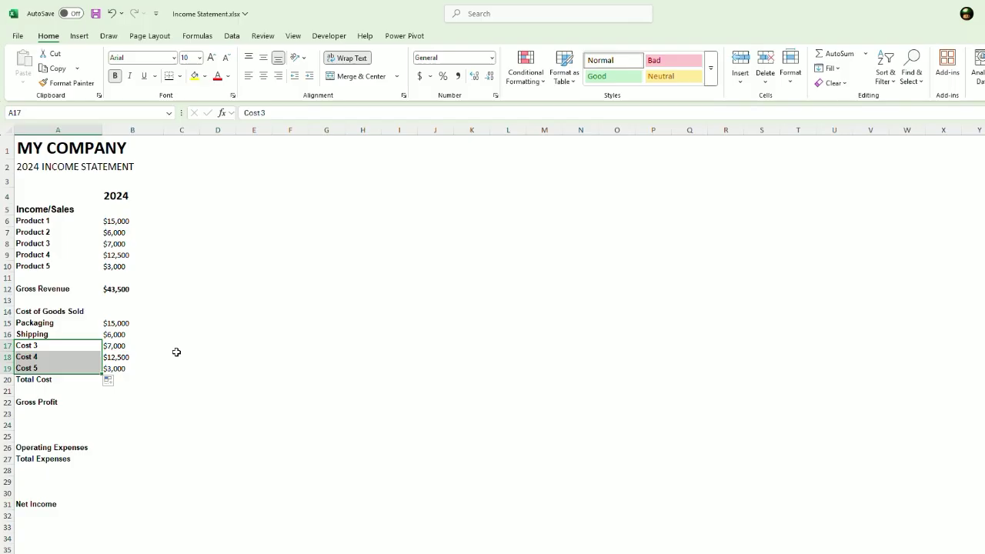
left_click(176, 354)
AutoSum the five cost amounts into B20 as the $28,000 Total Cost
left_click(152, 344)
left_click(131, 325)
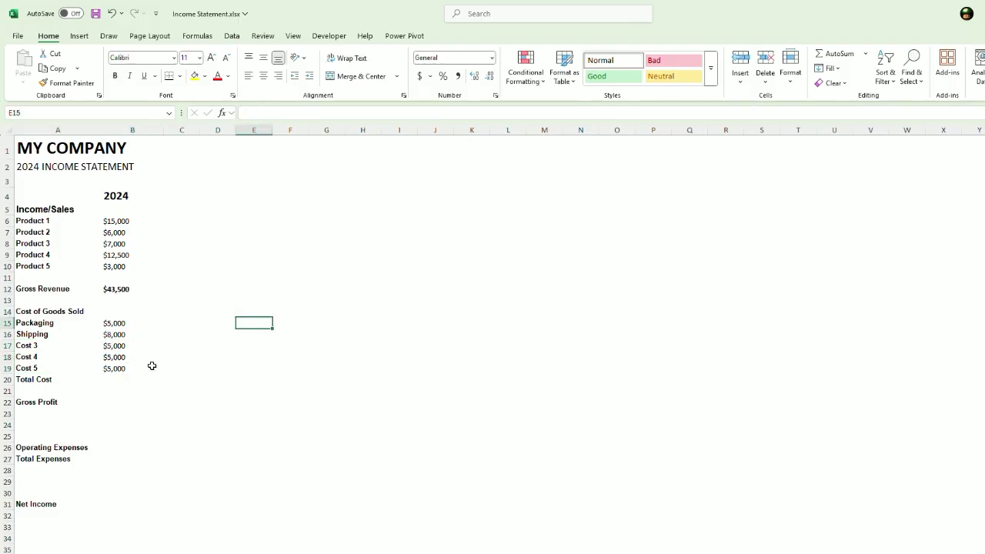
left_click(114, 288)
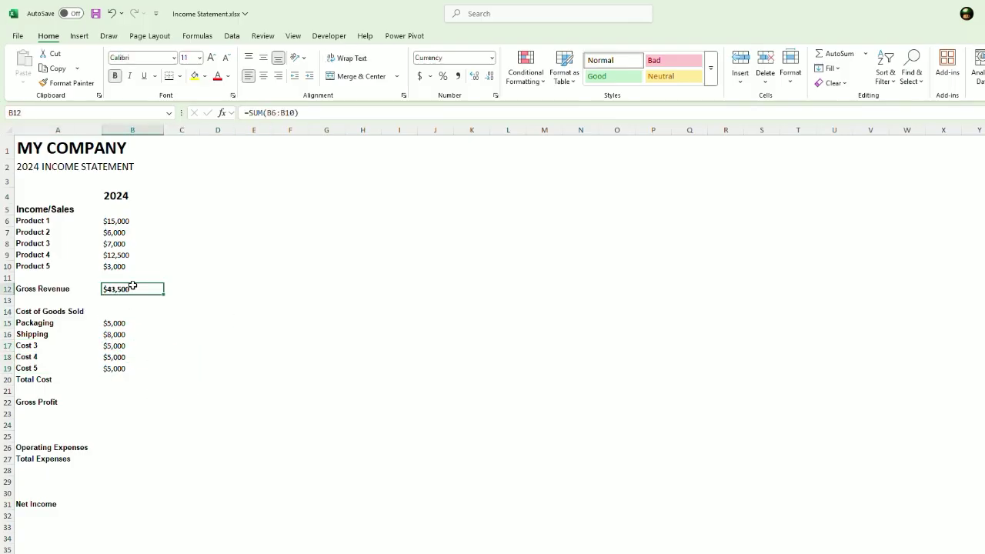
left_click(138, 379)
key("alt+equal")
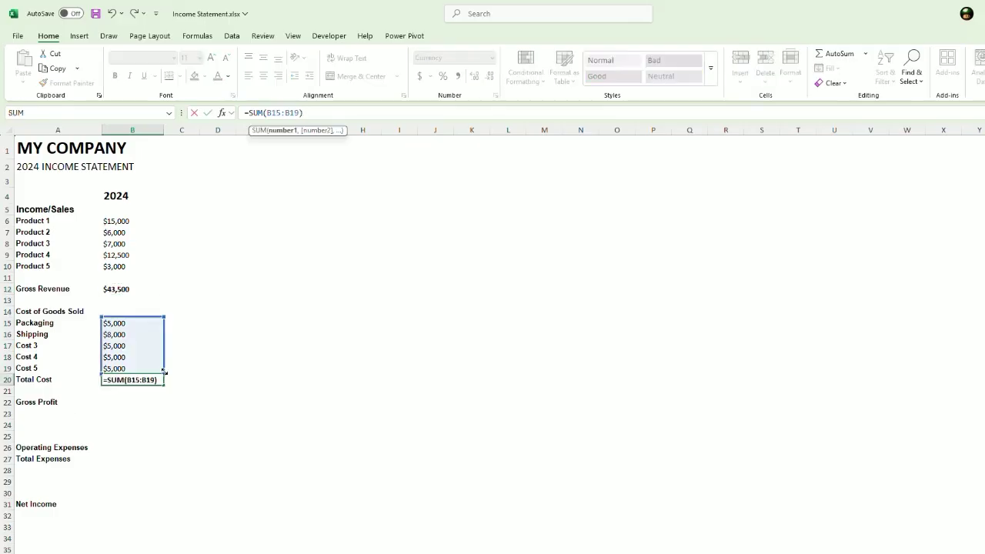
key("Return")
Enter =B12-B20 in B22 so Gross Profit shows $15,500
left_click(104, 286)
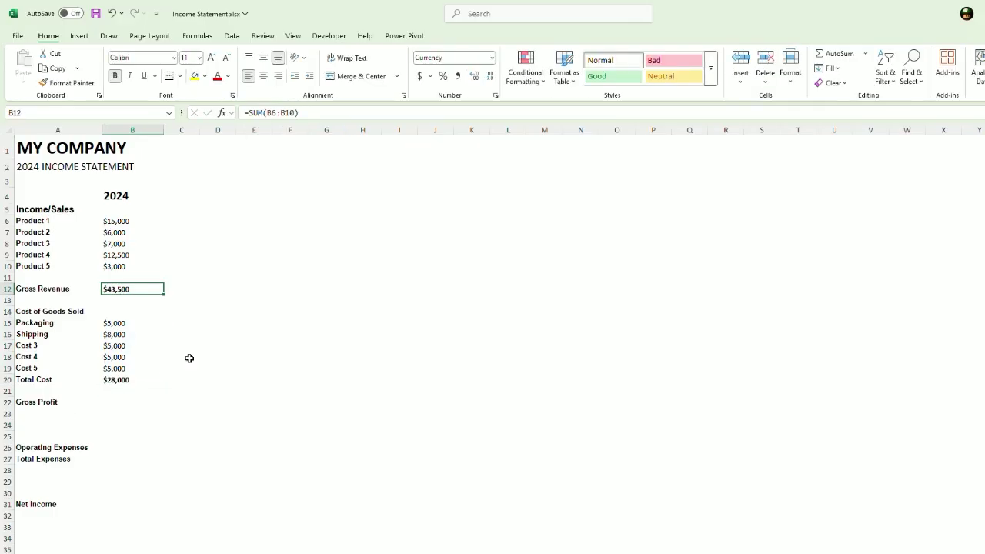
left_click(125, 380)
left_click(150, 402)
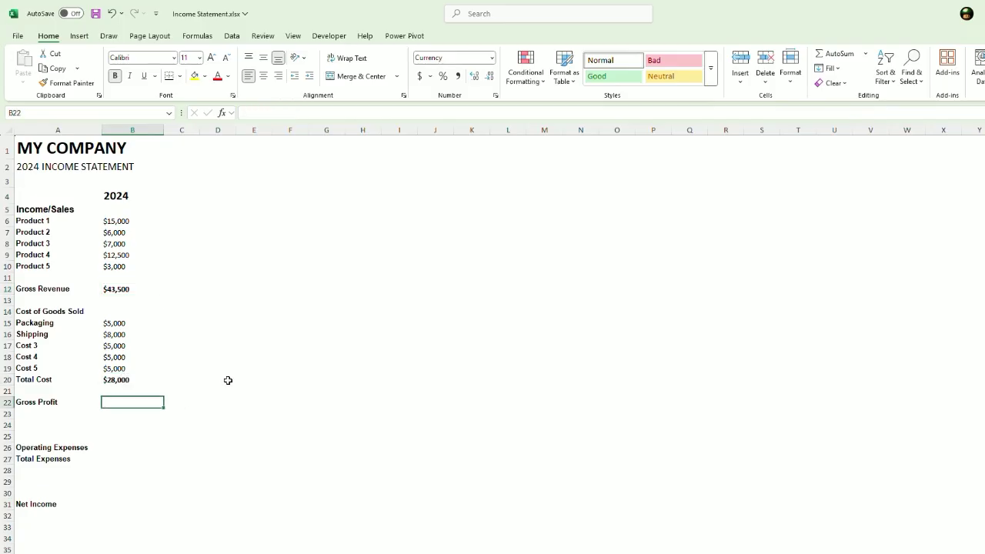
type("=")
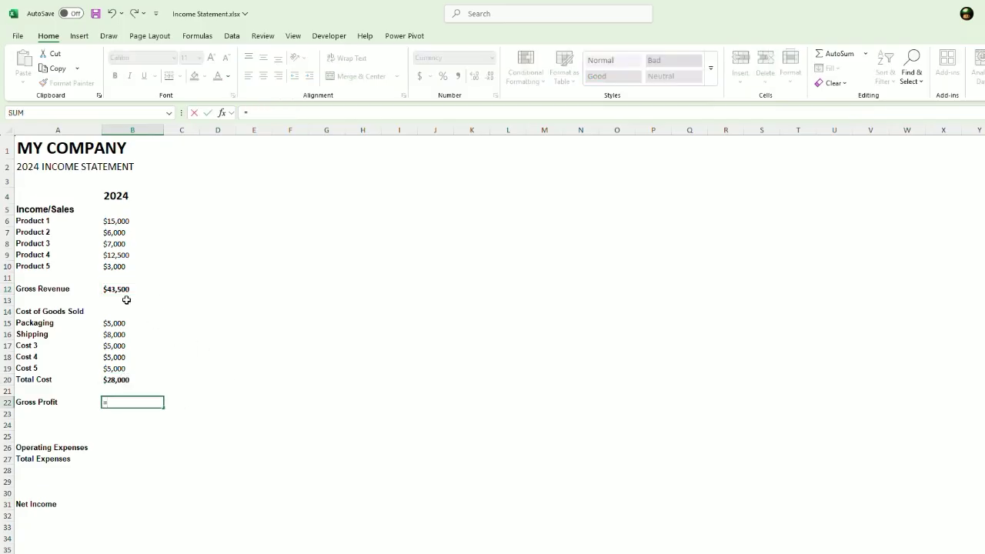
left_click(121, 288)
type("-")
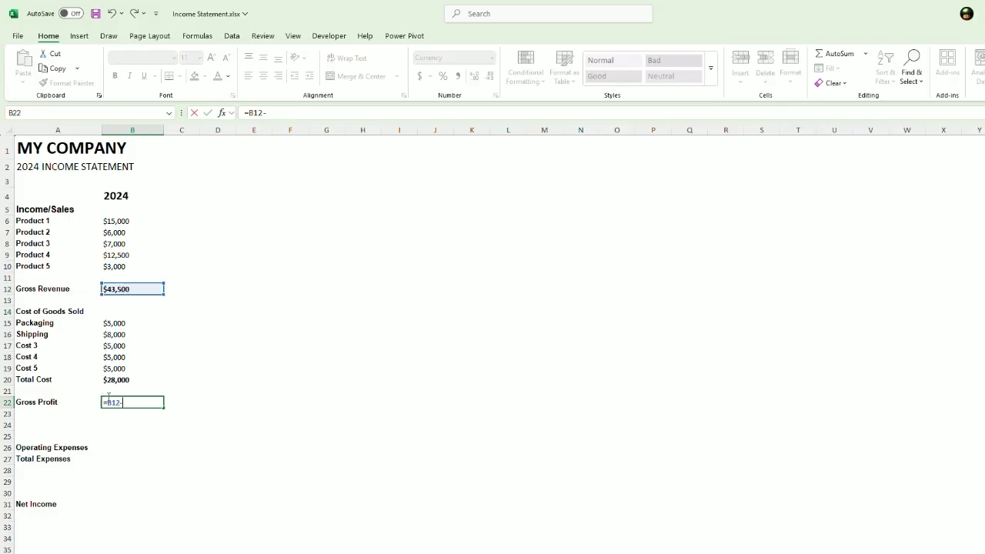
left_click(123, 380)
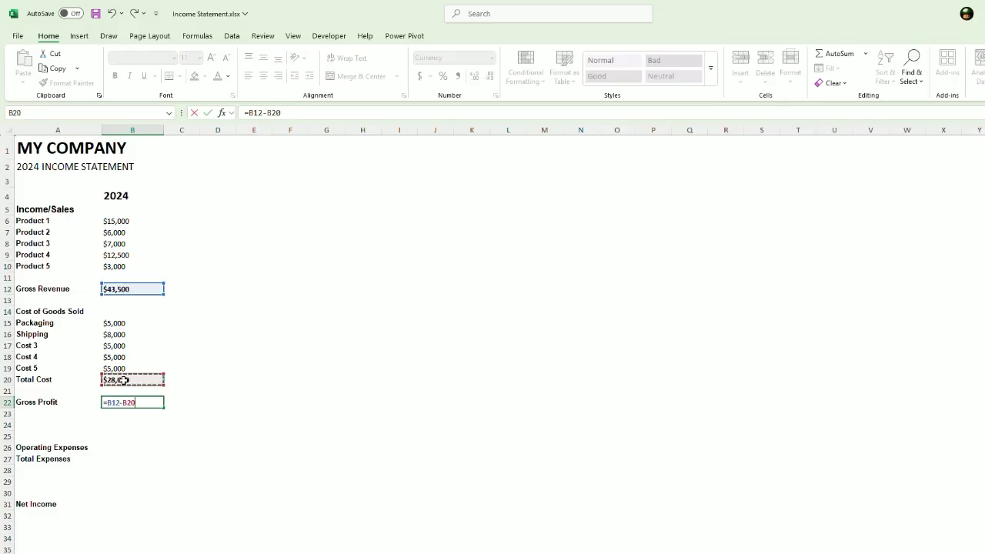
key("Return")
Rename the Total Cost label in A20 to Total COGS
left_click(48, 377)
double_click(271, 112)
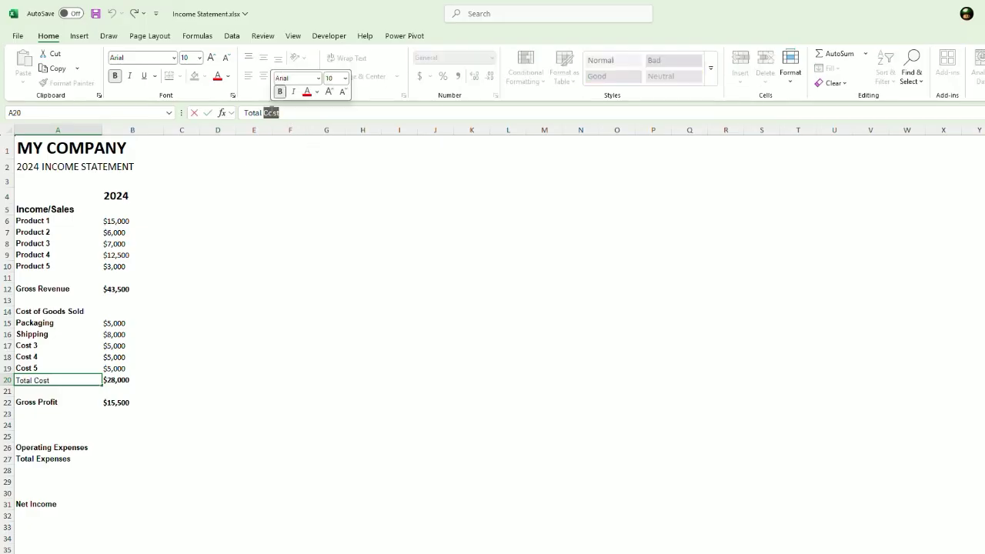
type("COGS")
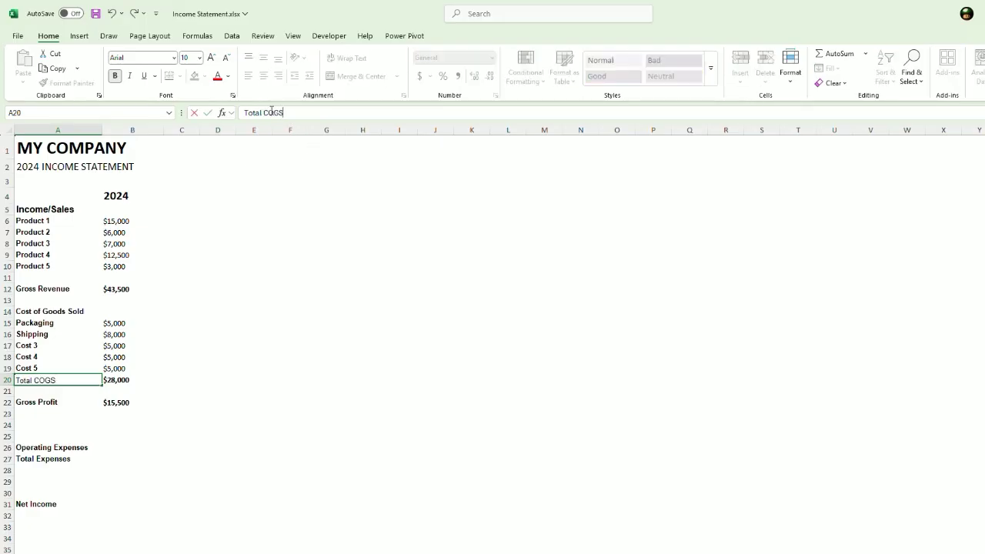
key("Return")
Delete the blank row 24
left_click(46, 424)
left_click(7, 425)
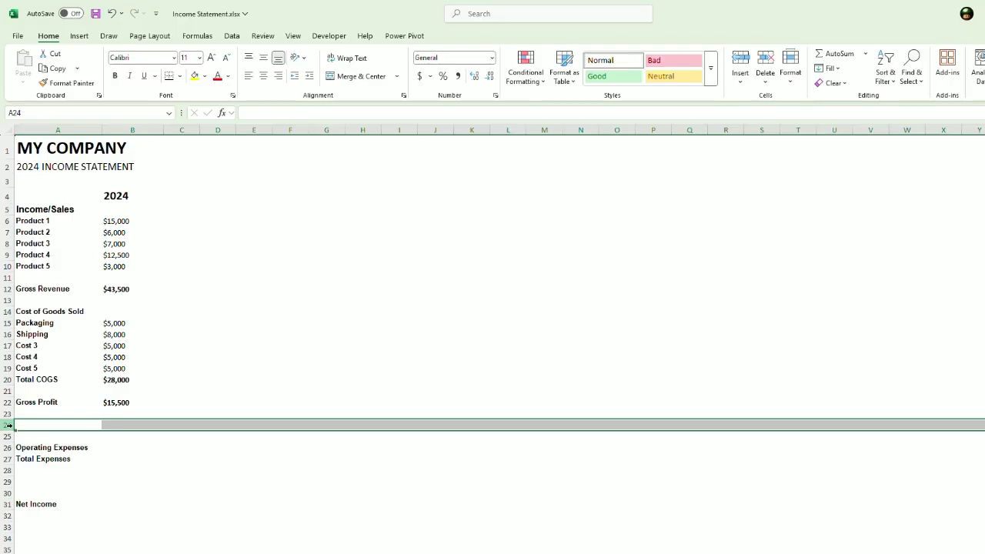
key("ctrl+minus")
left_click(46, 436)
Insert blank rows under Operating Expenses for the expense lines
right_click(9, 457)
left_click(39, 356)
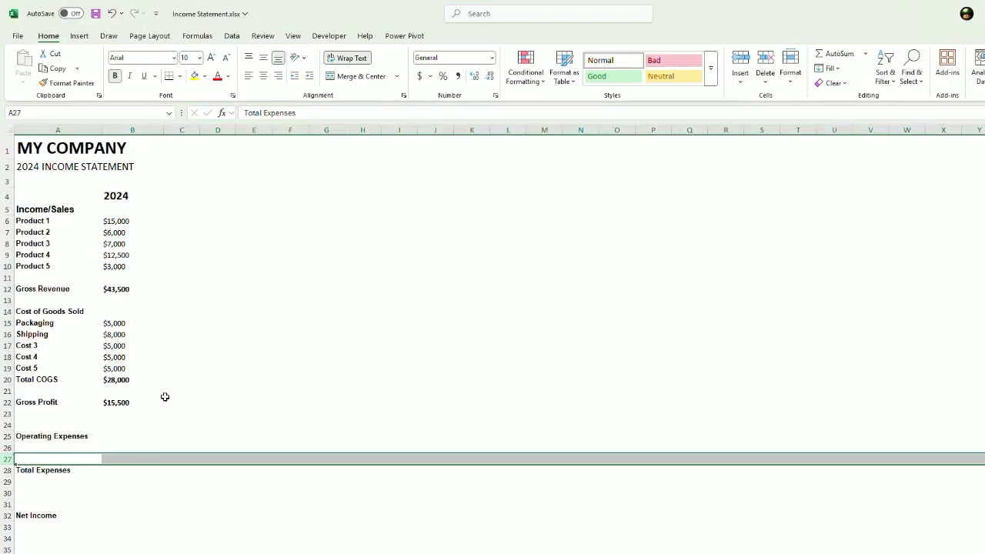
key("ctrl+plus")
key("ctrl+plus")
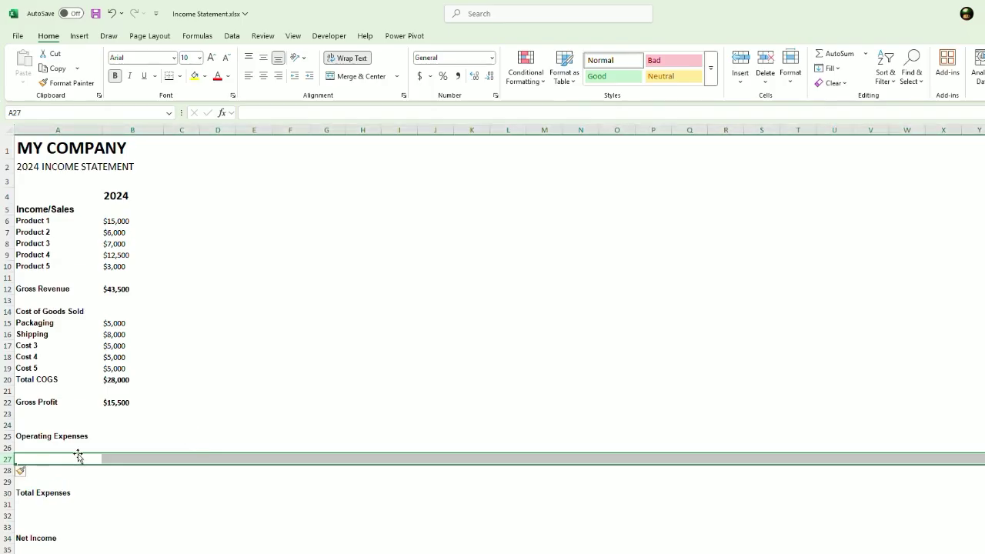
left_click(16, 452)
left_click(15, 459)
right_click(14, 459)
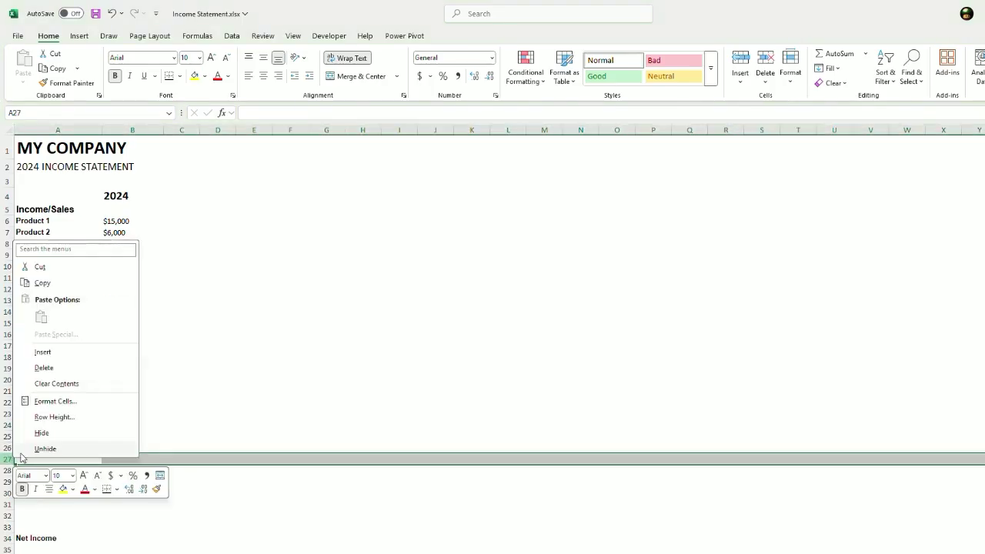
left_click(42, 352)
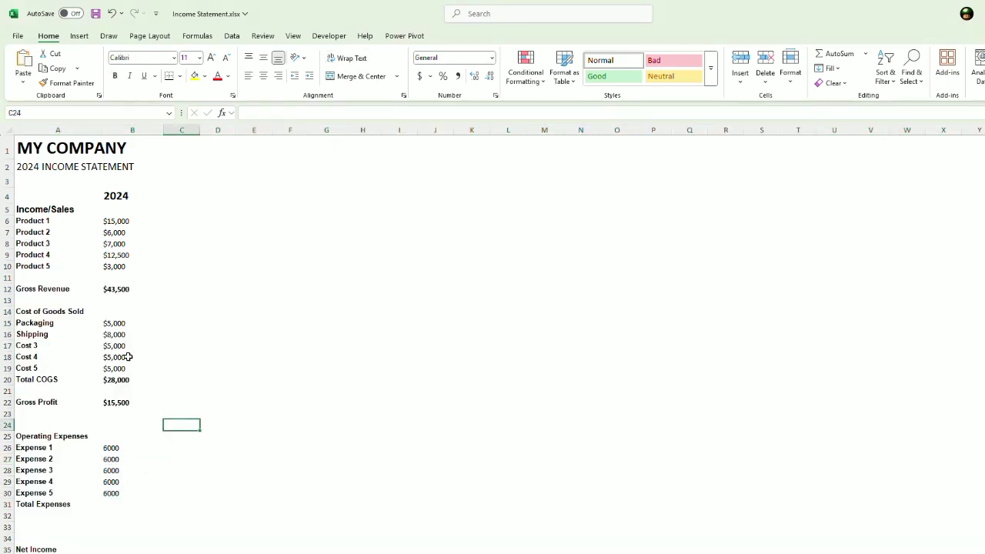
Copy the currency format from B16 onto the Expense 1–5 amounts with Format Painter
left_click(132, 334)
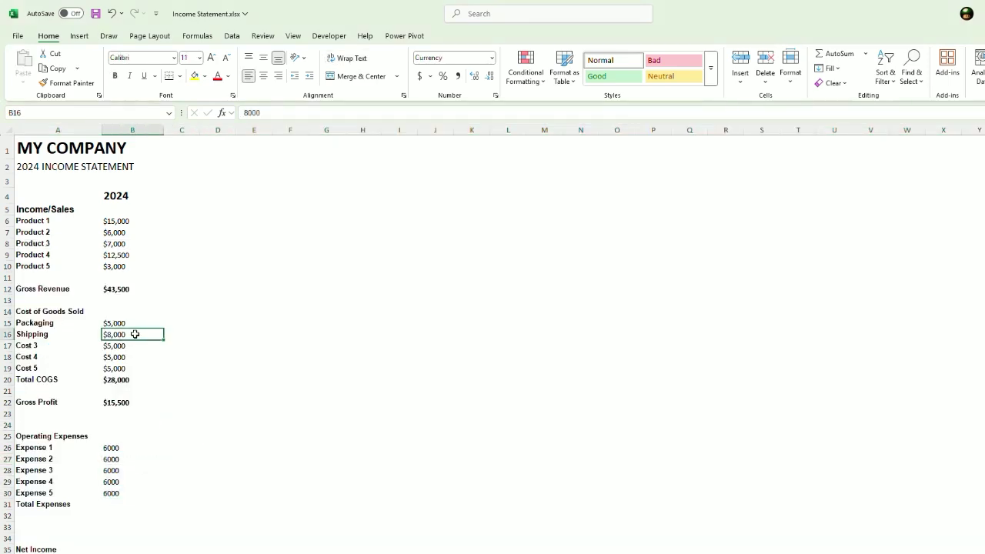
left_click(69, 83)
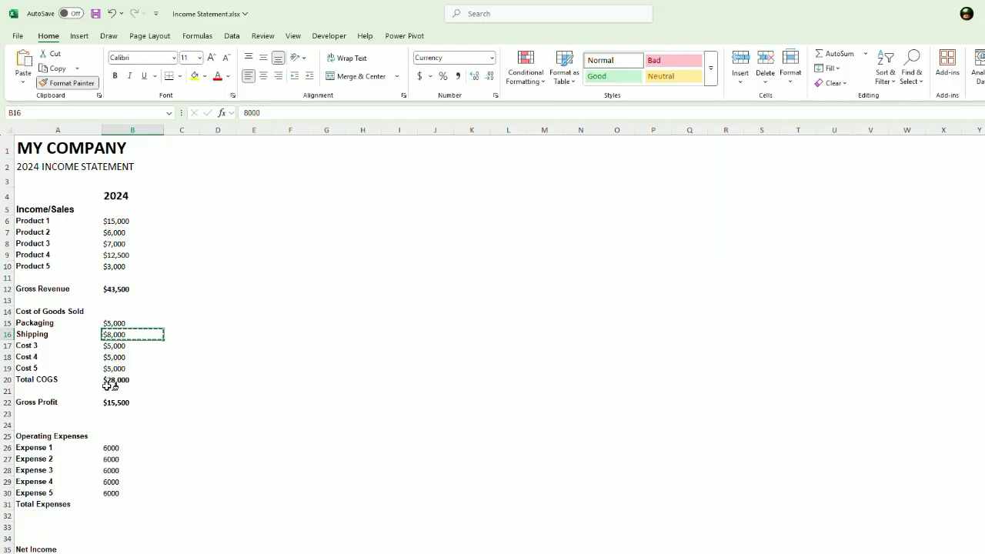
left_click_drag(108, 447, 116, 493)
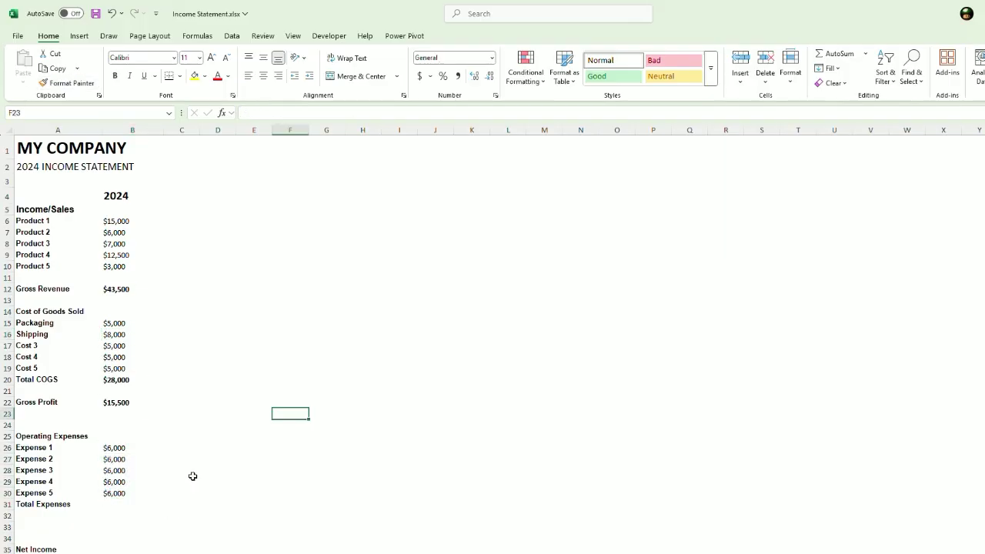
Copy the SUM formula from B20 into B31 so Total Expenses shows $30,000
left_click(116, 505)
left_click(122, 380)
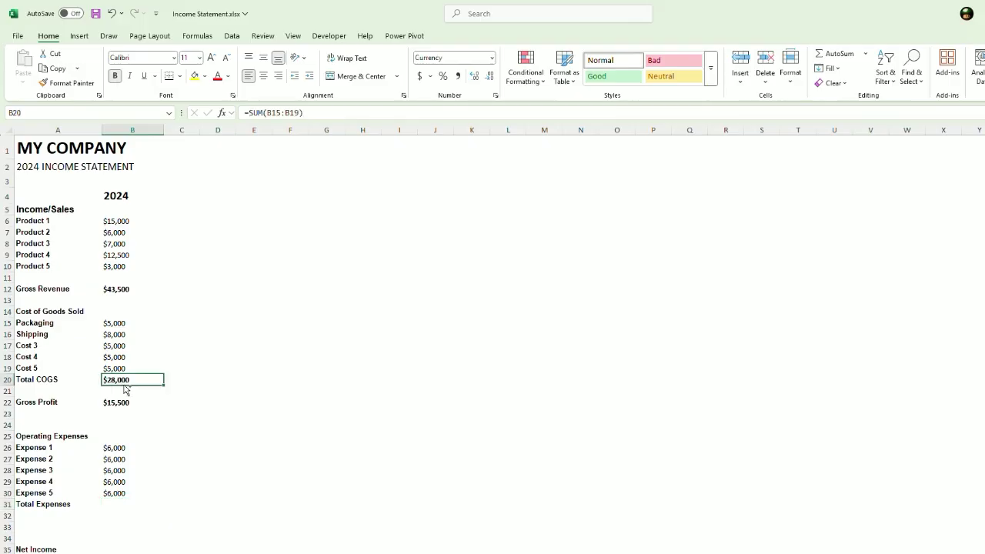
key("ctrl+c")
left_click(123, 503)
key("Return")
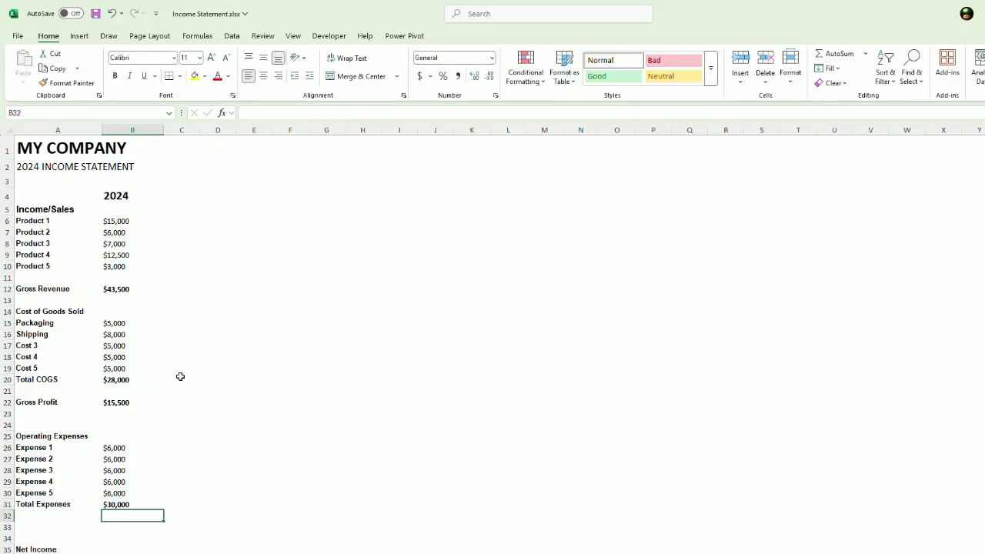
Delete the blank row 11 above Gross Revenue
right_click(7, 278)
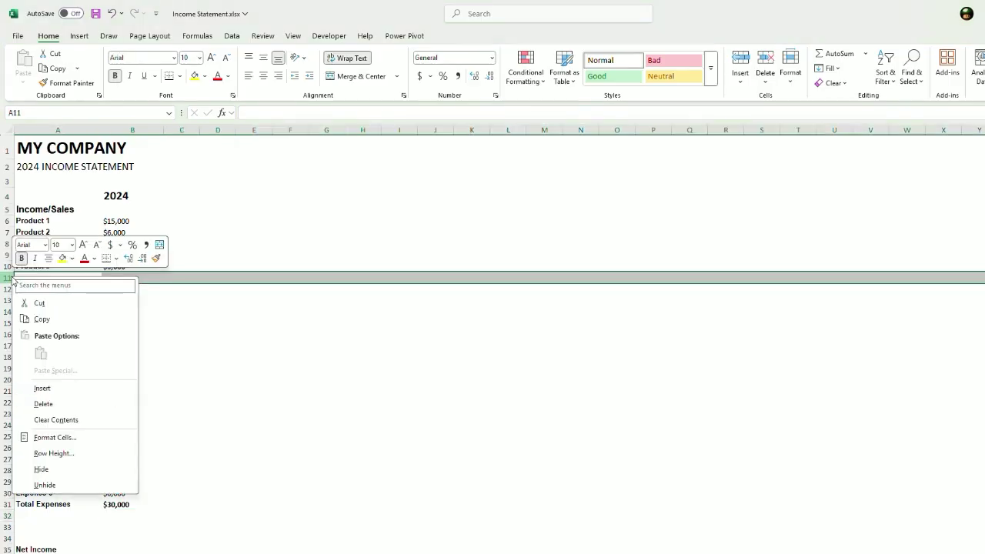
left_click(56, 405)
left_click(115, 538)
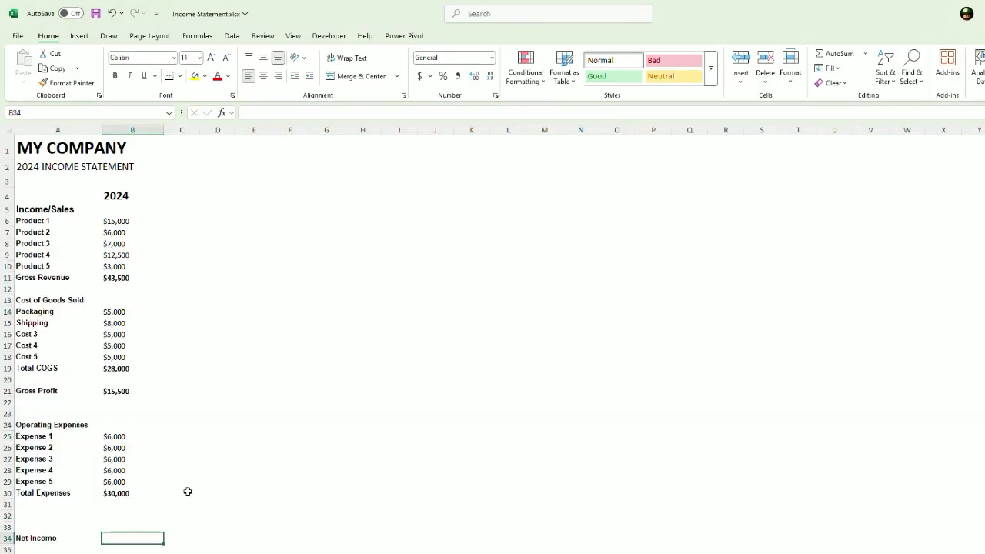
left_click(115, 193)
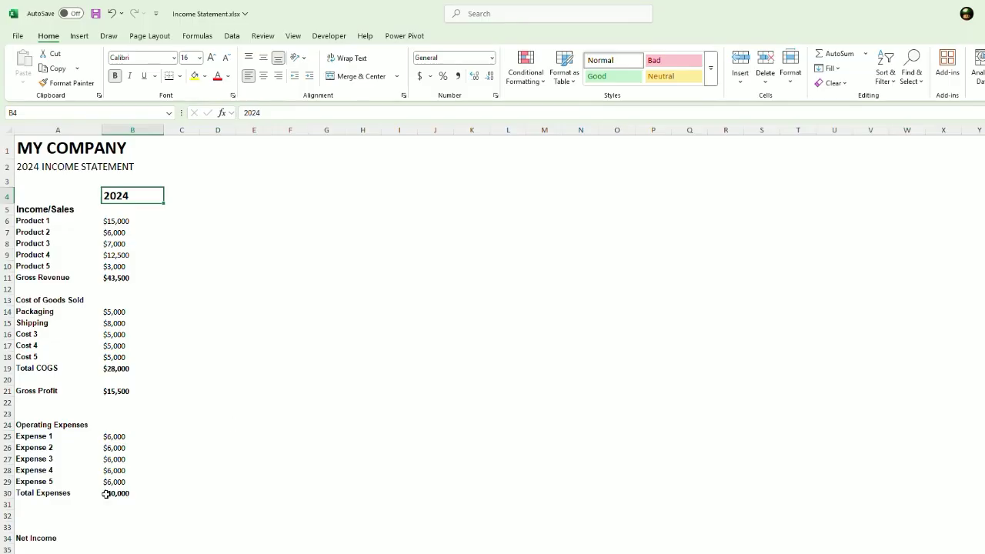
Enter =B21-B30 in Net Income cell B34, giving -$14,500
left_click(113, 537)
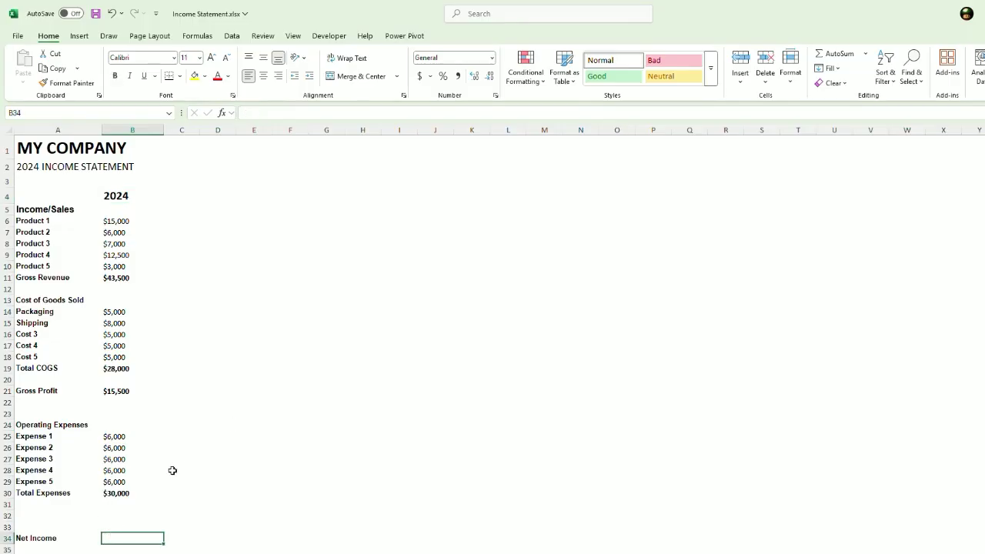
type("=")
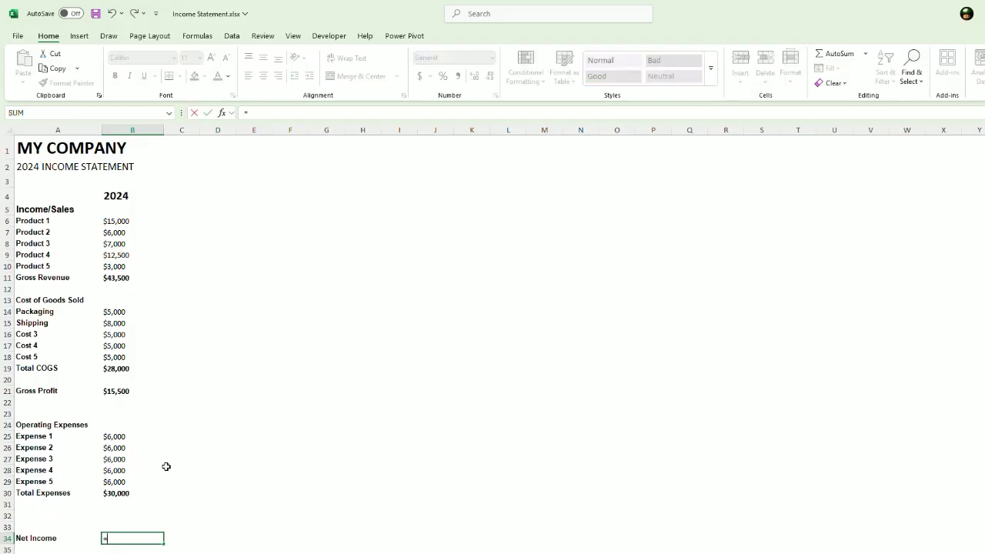
left_click(112, 392)
type("-")
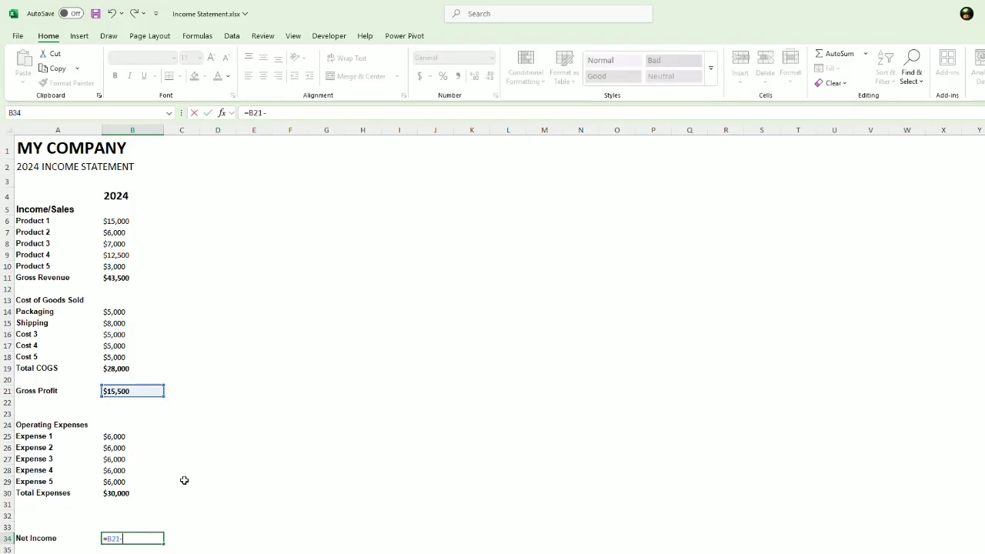
left_click(118, 493)
key("Return")
left_click(137, 512)
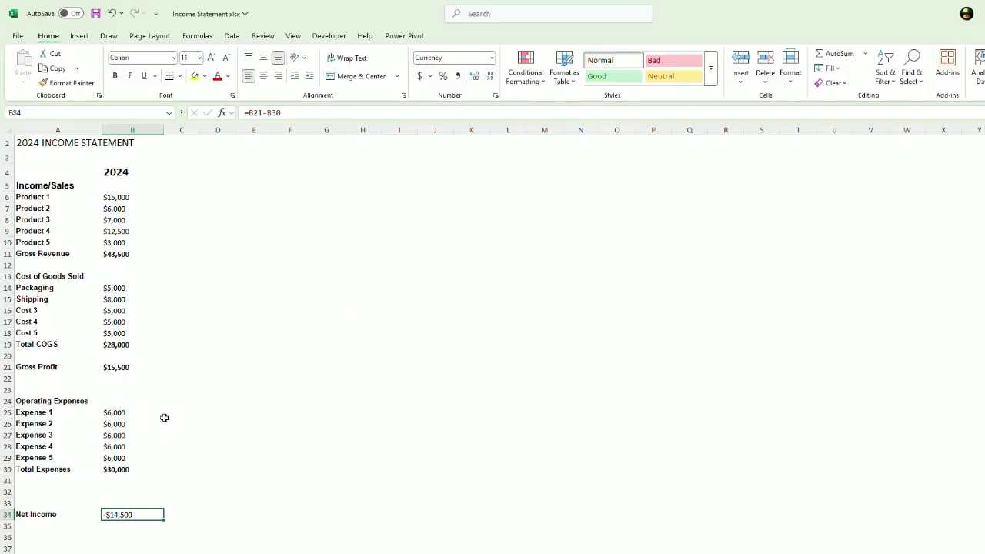
Check the Gross Revenue, Total COGS, Gross Profit and Net Income formulas
left_click(130, 258)
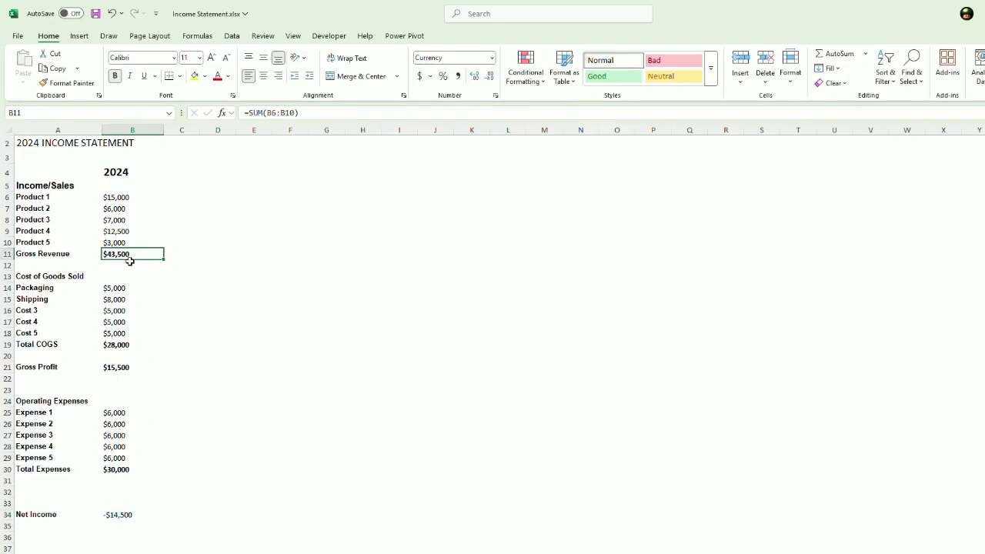
left_click(127, 344)
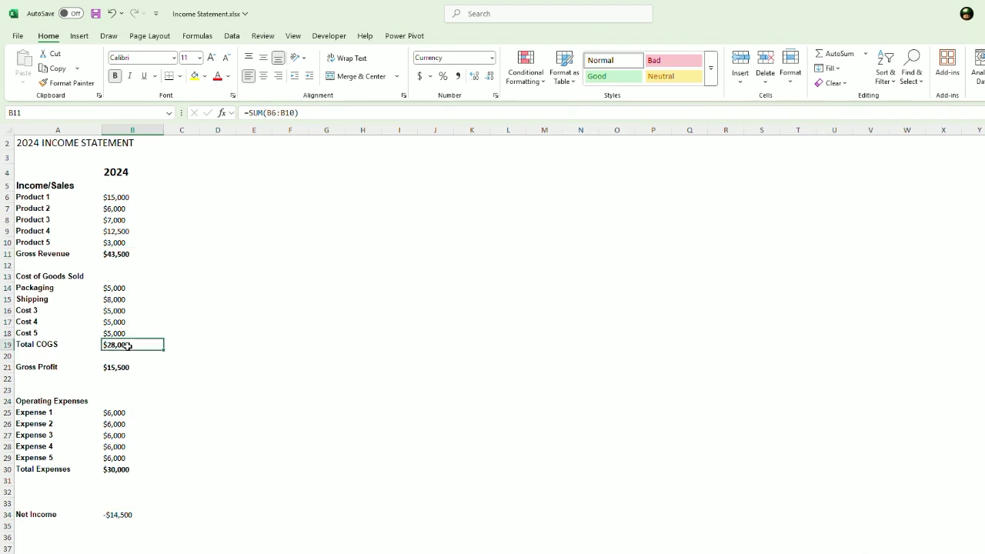
left_click(132, 368)
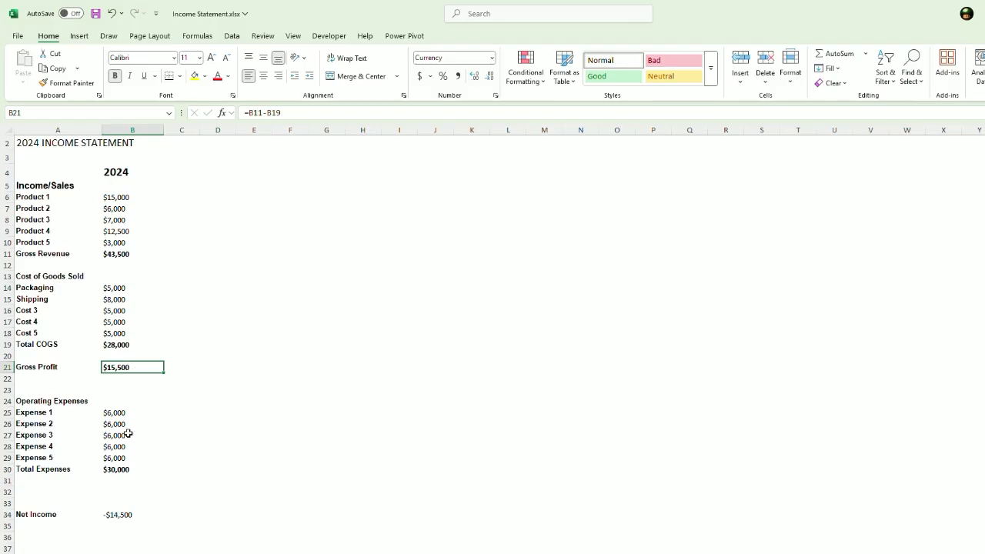
left_click(130, 516)
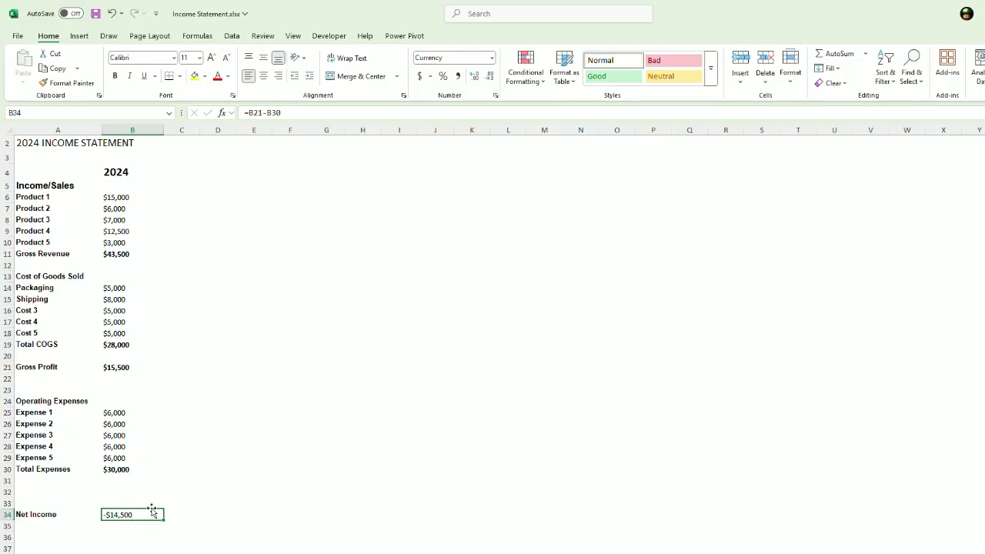
left_click(168, 447)
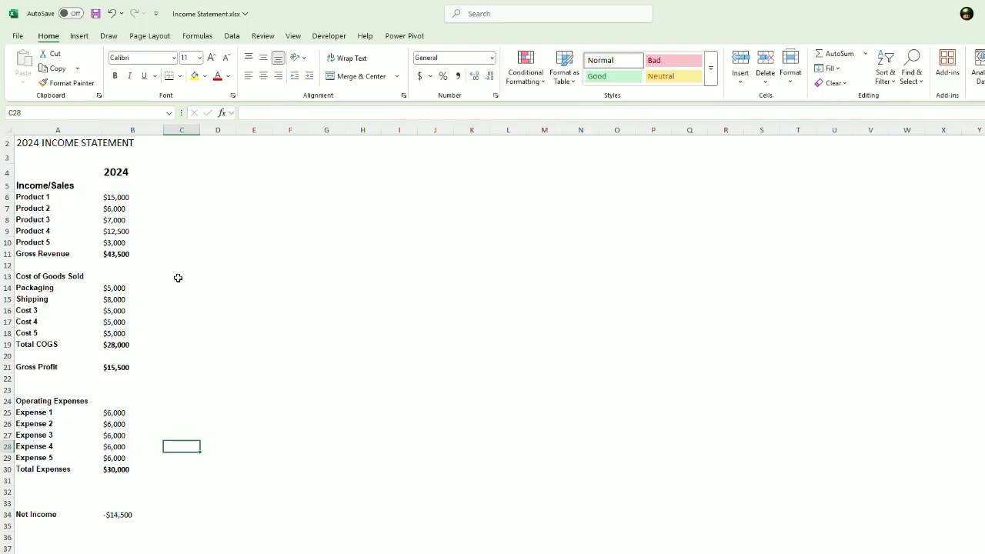
left_click(109, 172)
Search new-workbook templates for 'income' and create a workbook from 'Income statement 1 year'
scroll(237, 370, "up", 1)
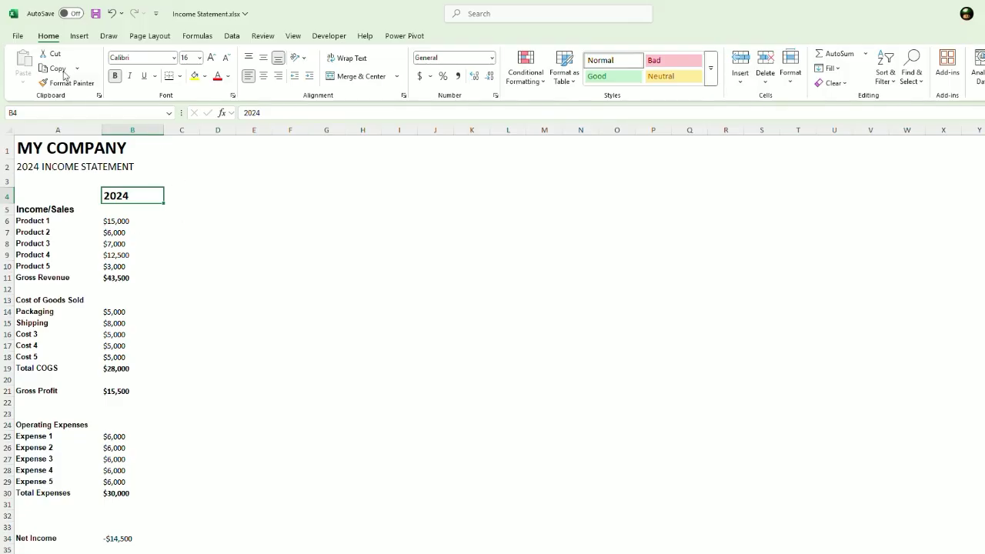
left_click(22, 37)
left_click(31, 87)
left_click(230, 348)
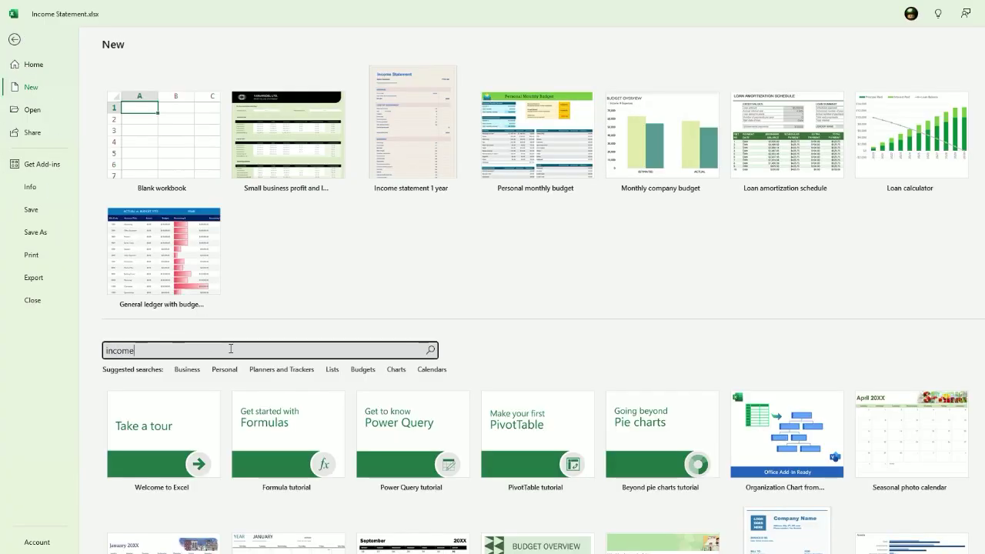
key("Return")
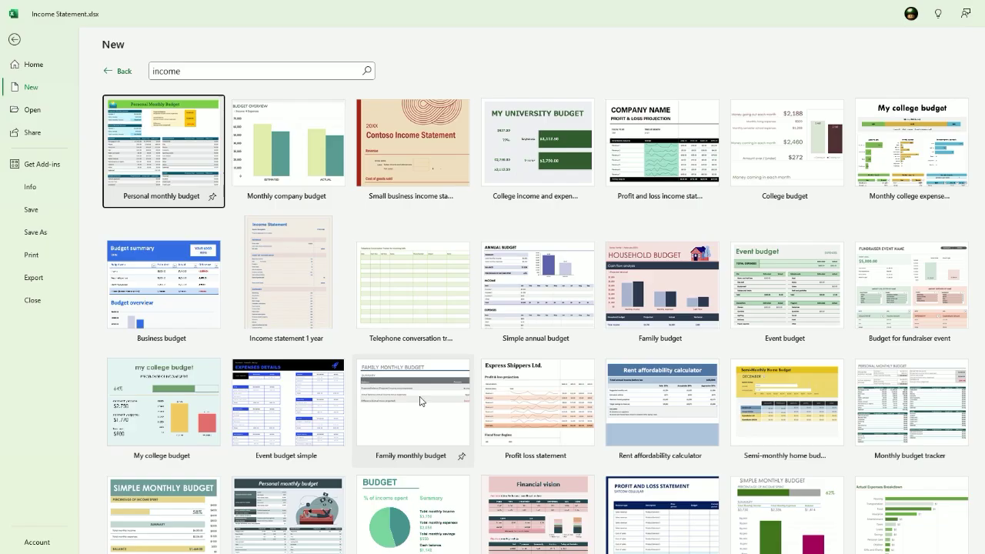
left_click(270, 273)
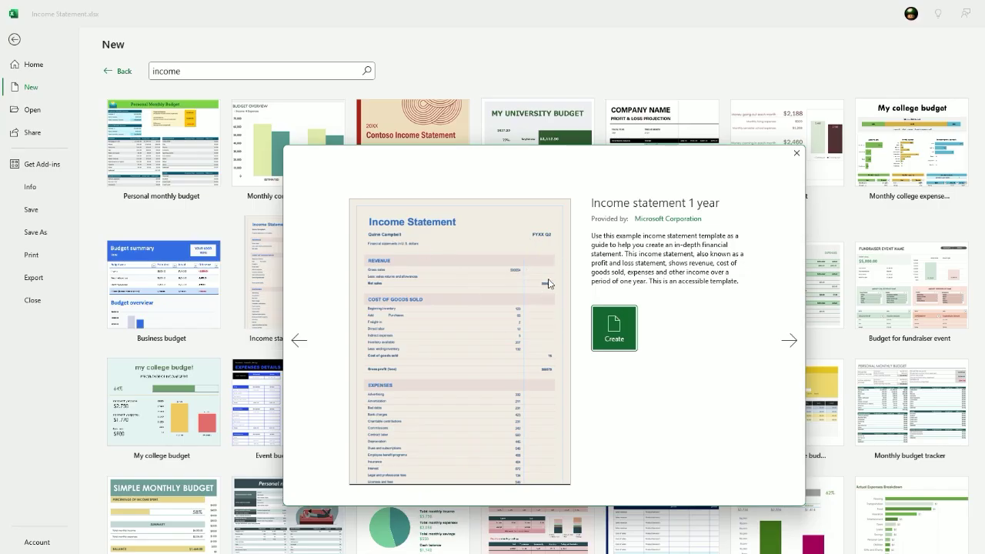
left_click(607, 338)
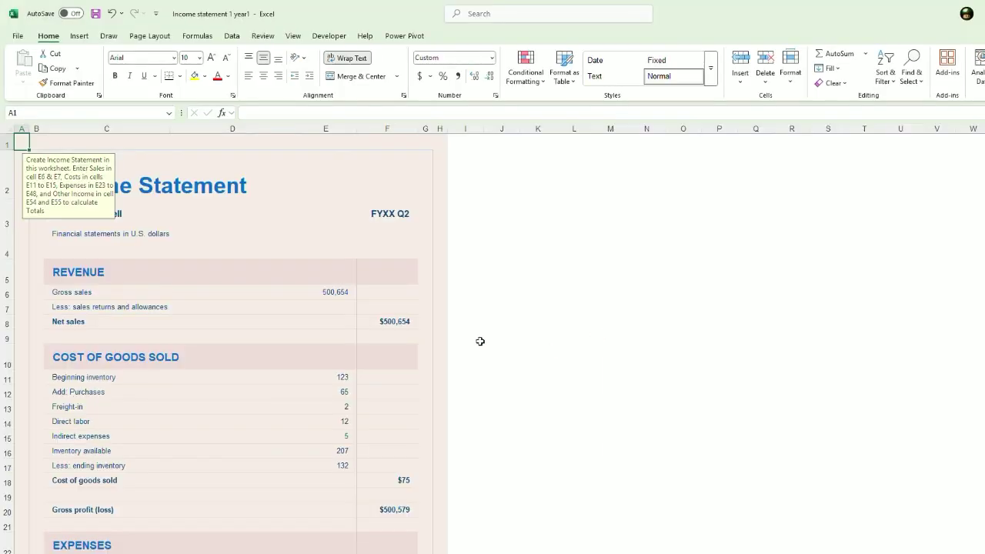
left_click(385, 220)
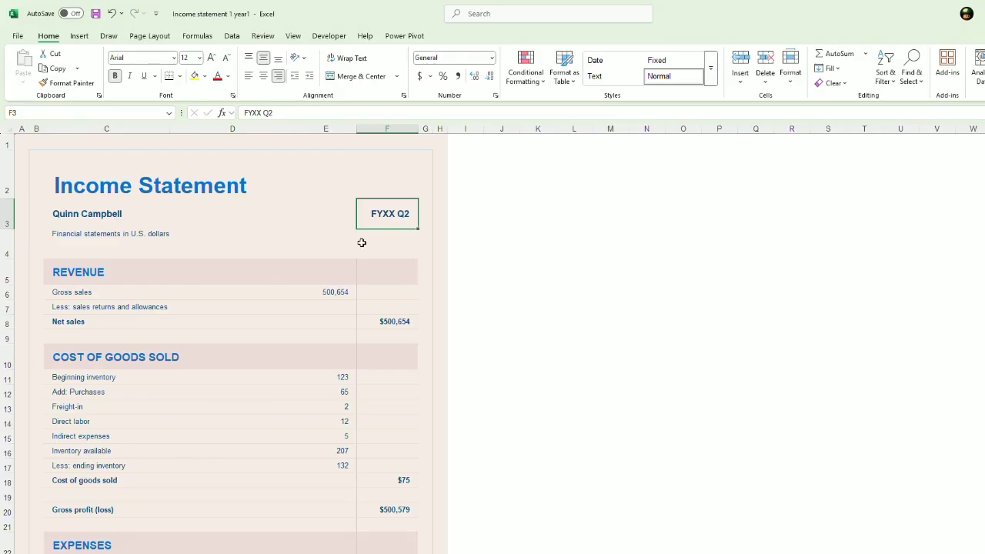
left_click(85, 219)
left_click(93, 276)
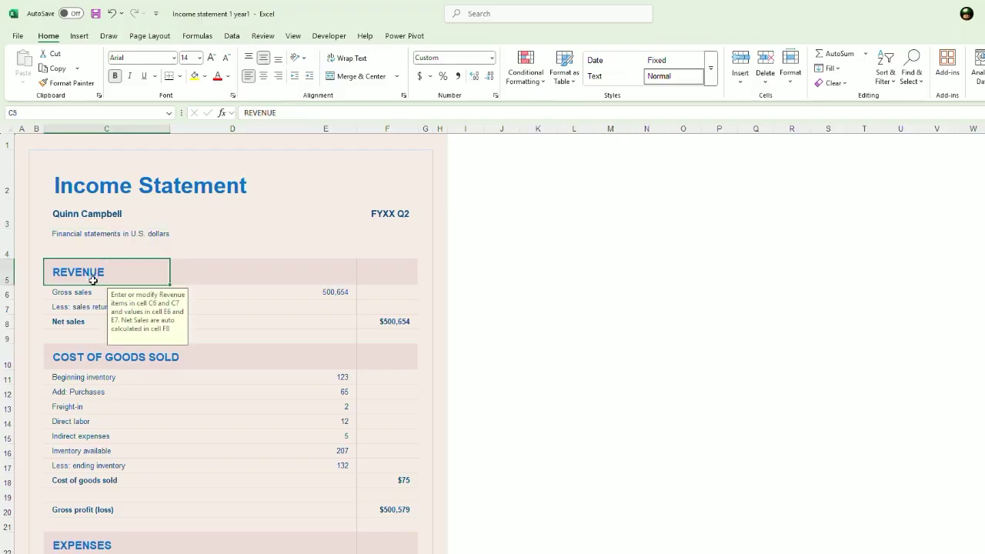
left_click(90, 365)
scroll(100, 370, "down", 2)
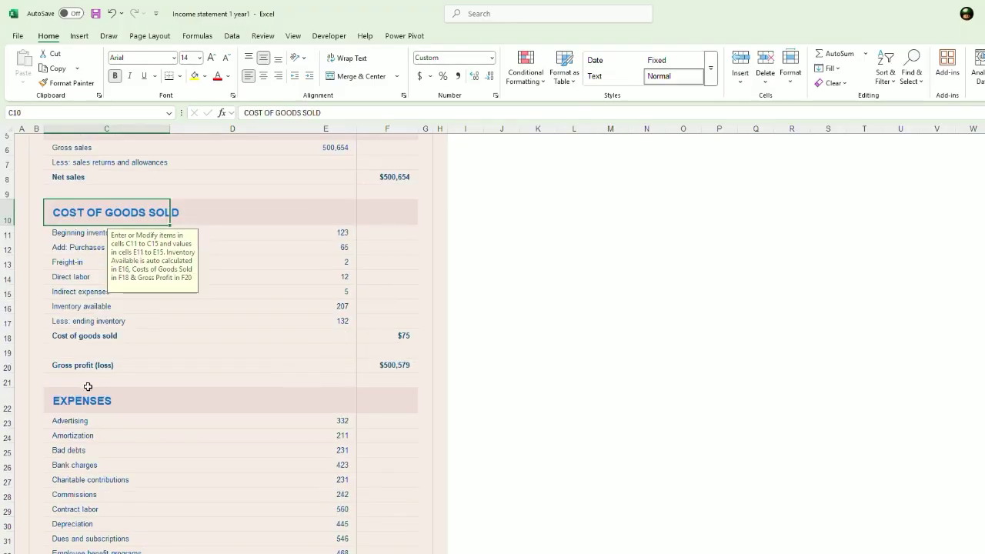
left_click(116, 398)
scroll(128, 398, "down", 1)
scroll(128, 397, "down", 9)
left_click(126, 390)
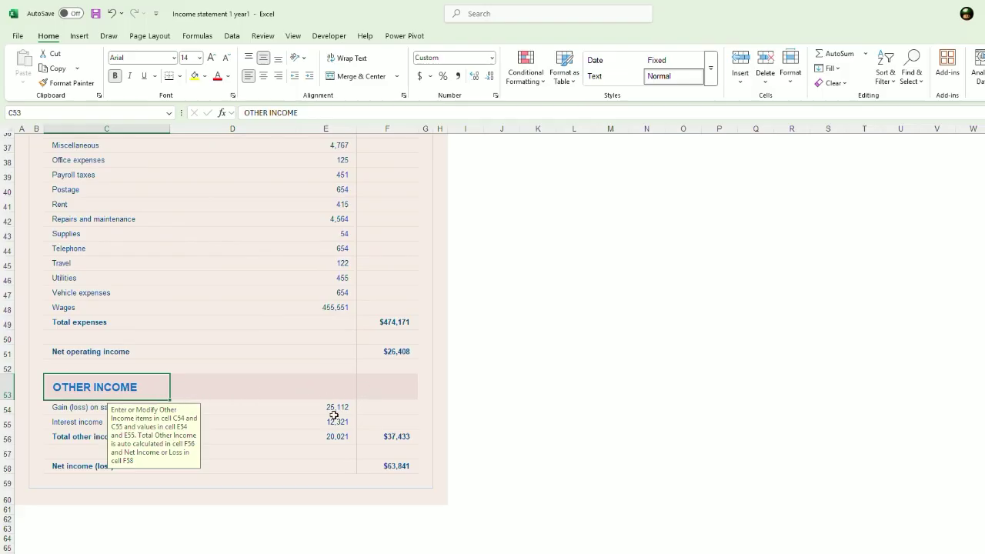
left_click(59, 467)
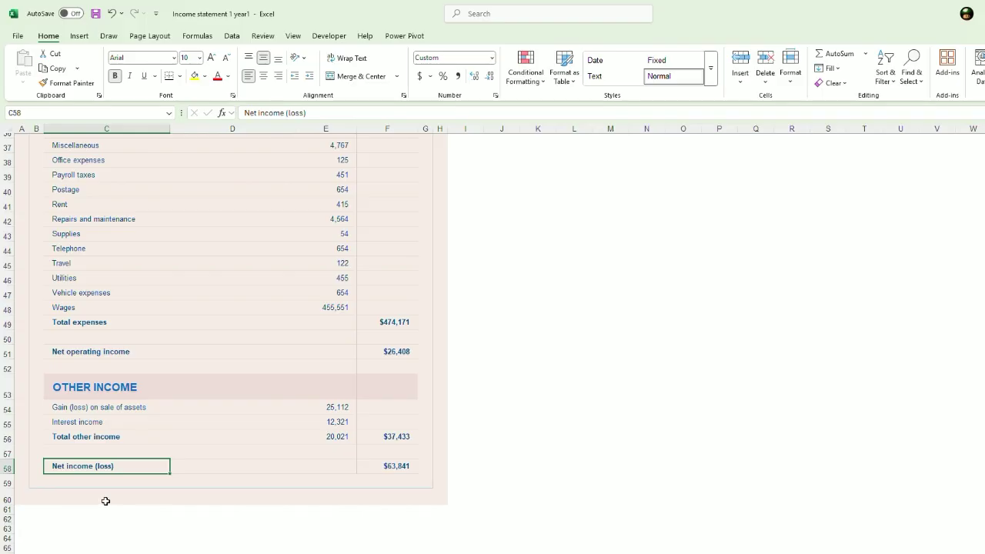
left_click(399, 466)
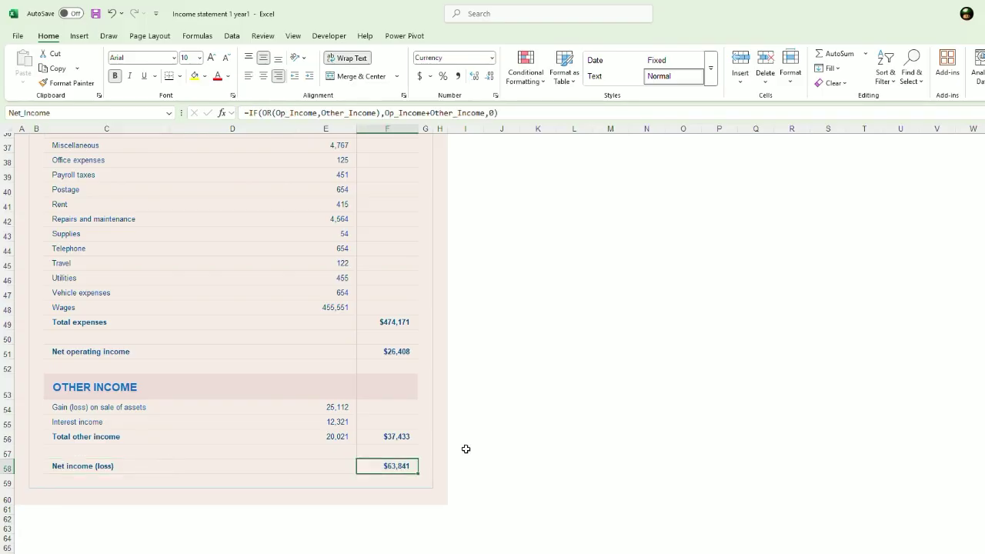
scroll(465, 448, "up", 12)
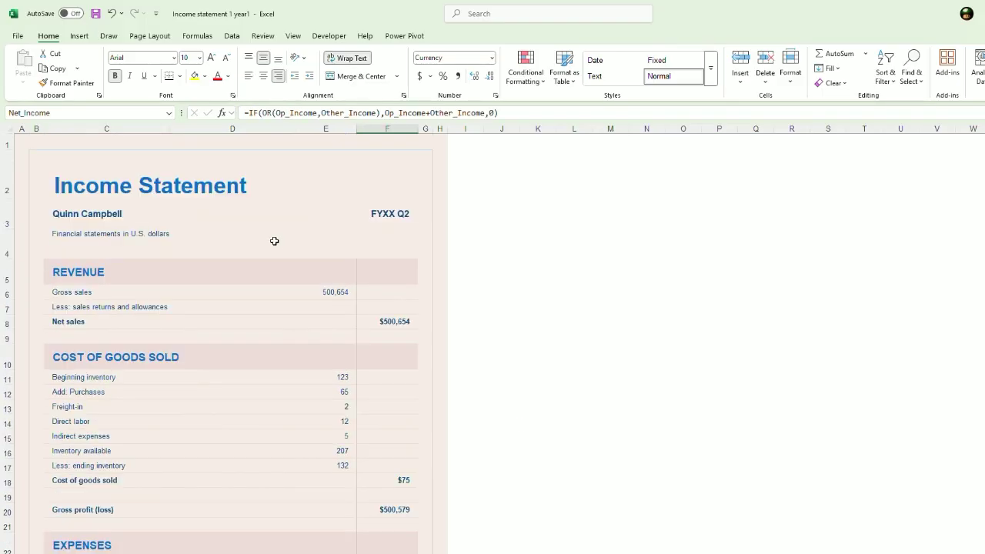